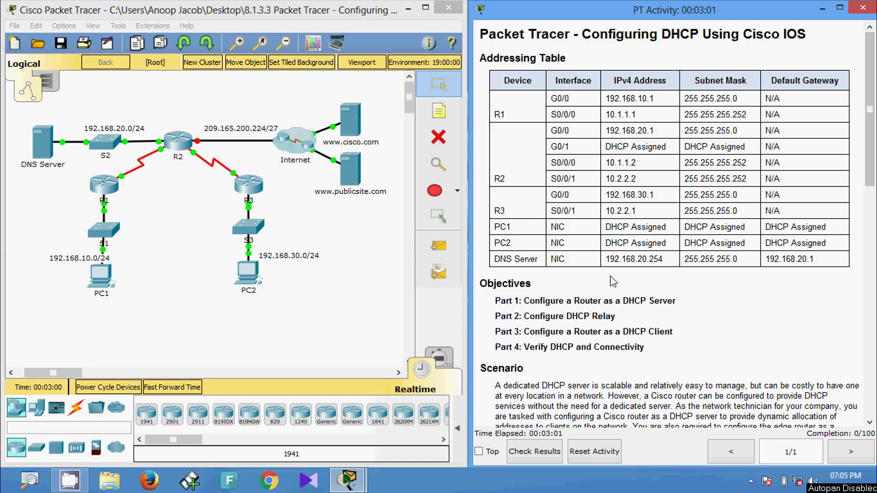
Review the DHCP activity's objectives and Part 1 instructions, and open router R2's command-line interface.
scroll(610, 276, "down", 3)
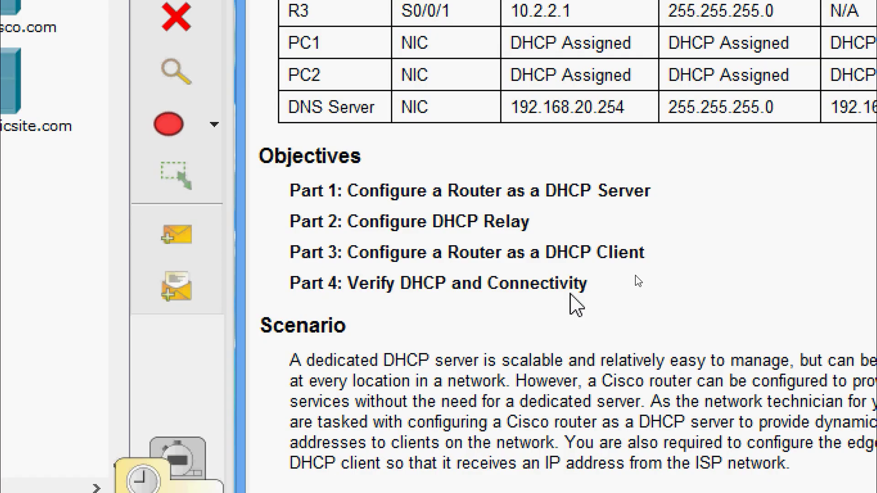
scroll(576, 305, "down", 3)
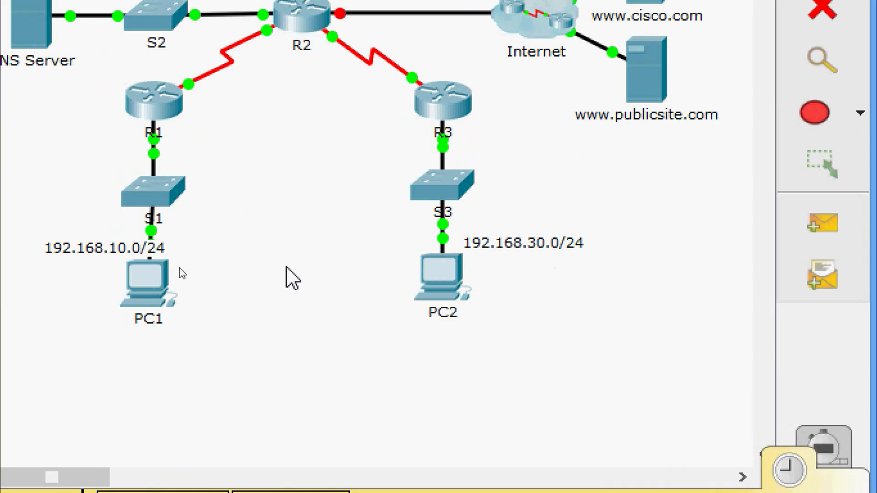
mouse_move(434, 256)
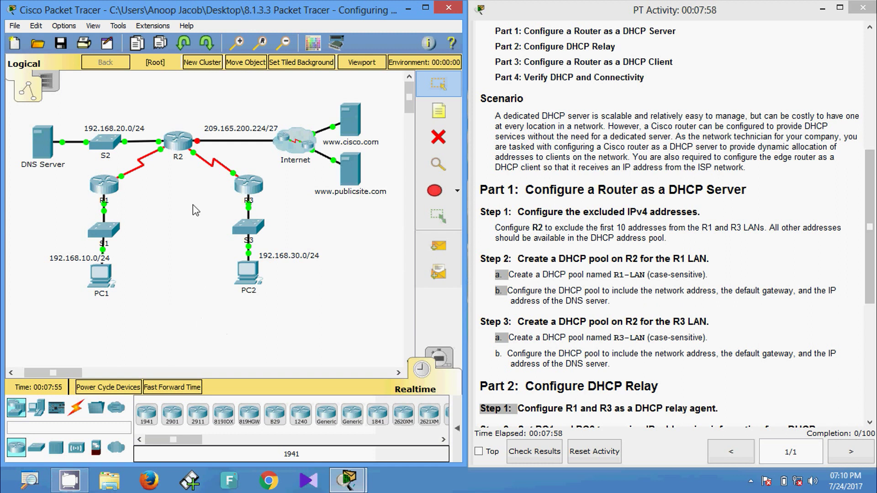
left_click(178, 141)
left_click(368, 117)
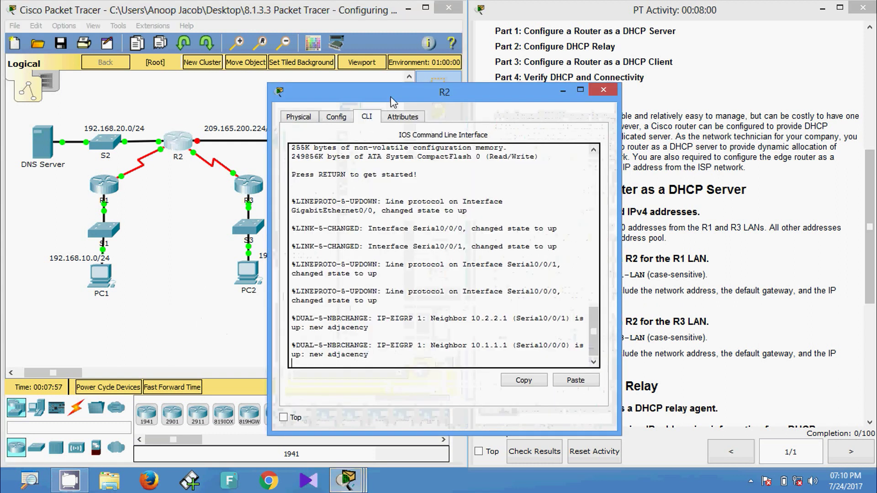
left_click_drag(391, 96, 369, 52)
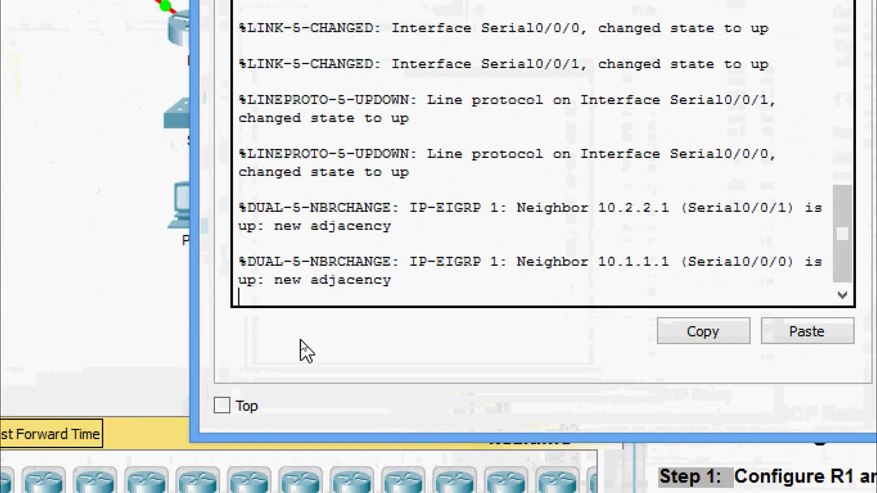
Enter privileged EXEC mode on R2 and start global configuration mode from the terminal.
key("Return")
type("ena")
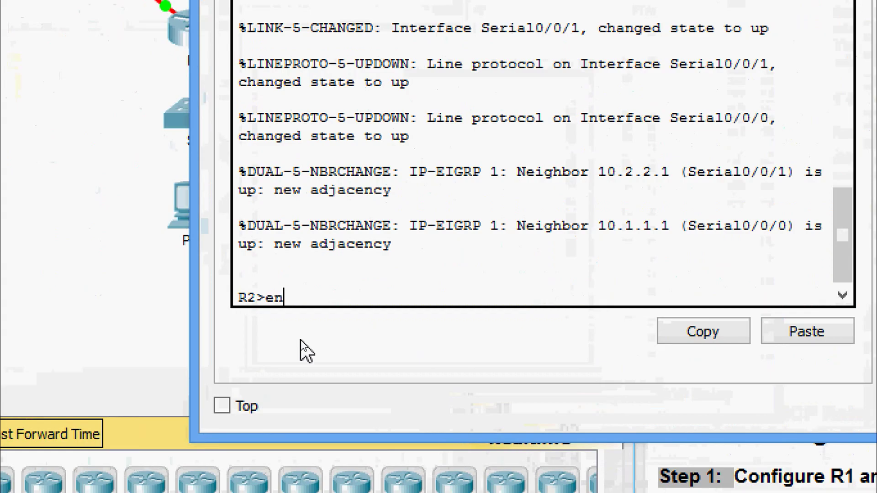
key("Tab")
key("Return")
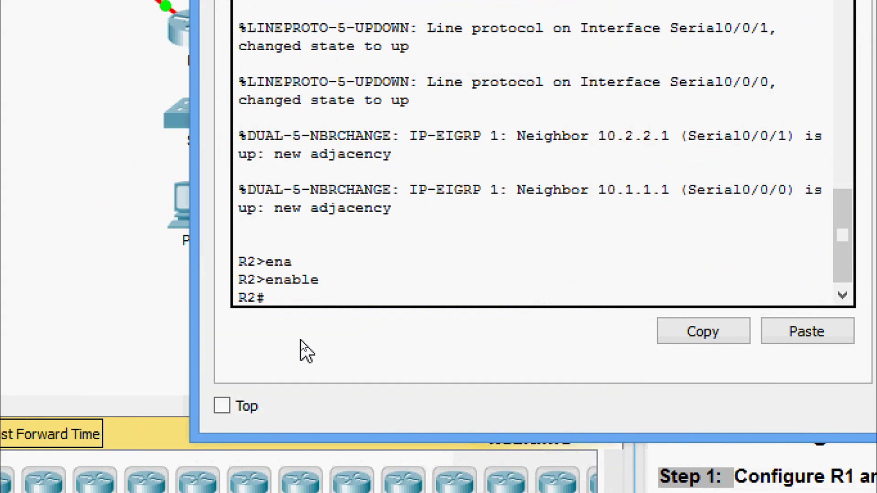
type("conf")
key("Tab")
type("t")
key("Return")
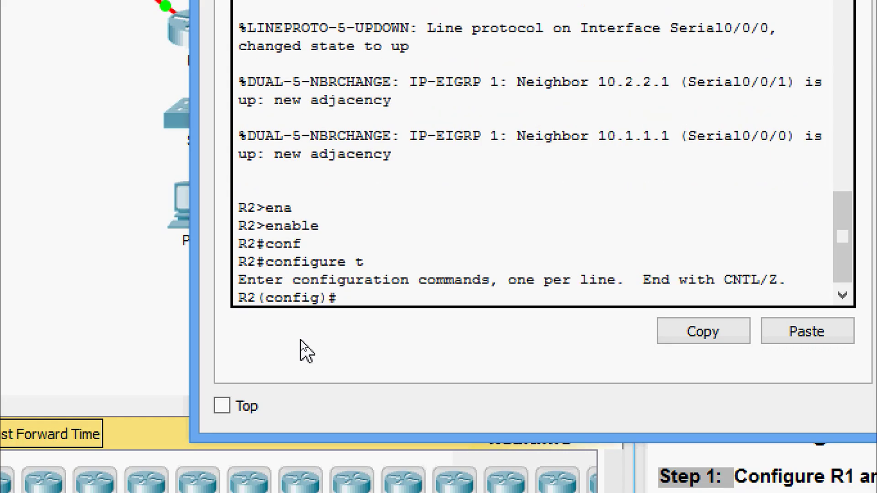
Exclude the addresses 192.168.10.1 through 192.168.10.10 from DHCP assignment on R2.
key("Return")
type("ip ")
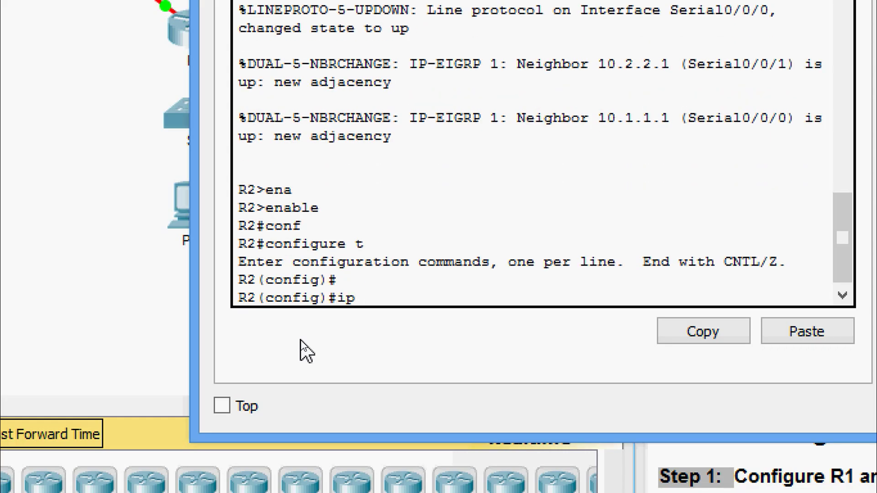
type("dh")
key("Tab")
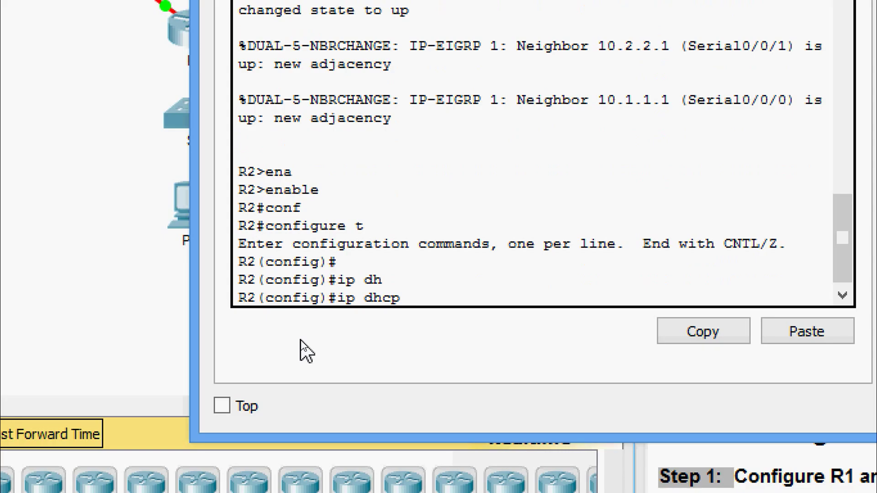
type("ex")
key("Tab")
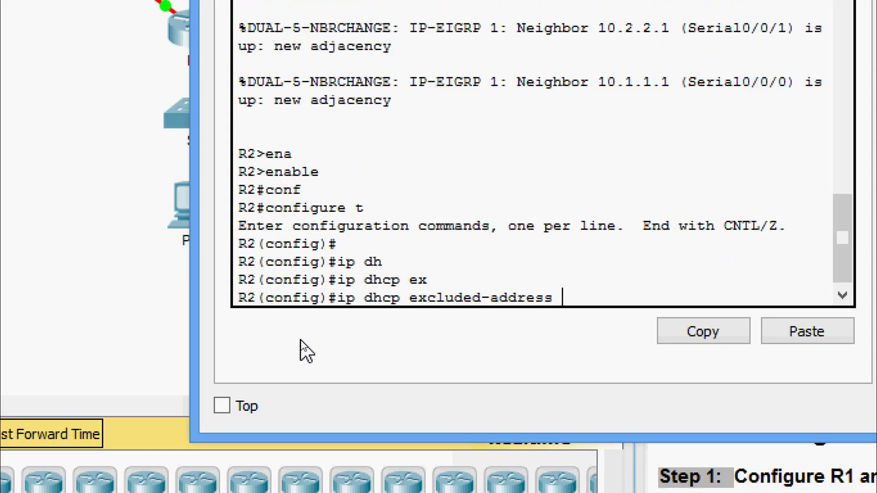
type("192.168")
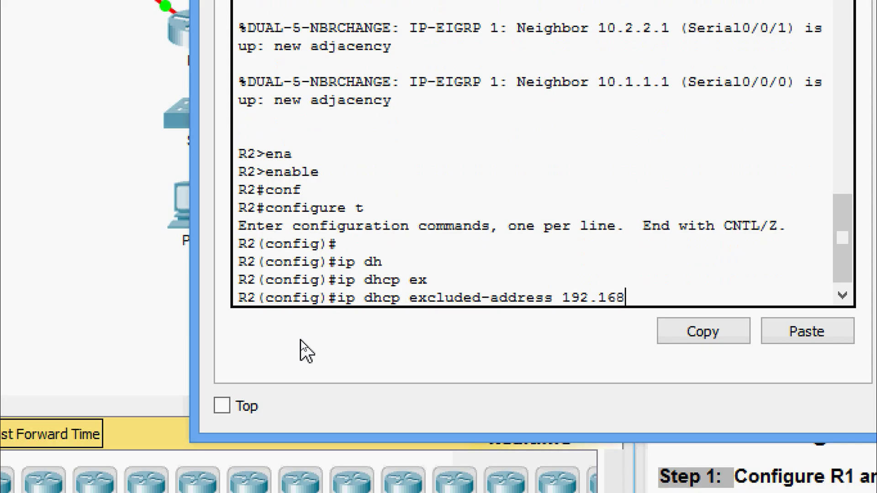
type(".10.1 192.1")
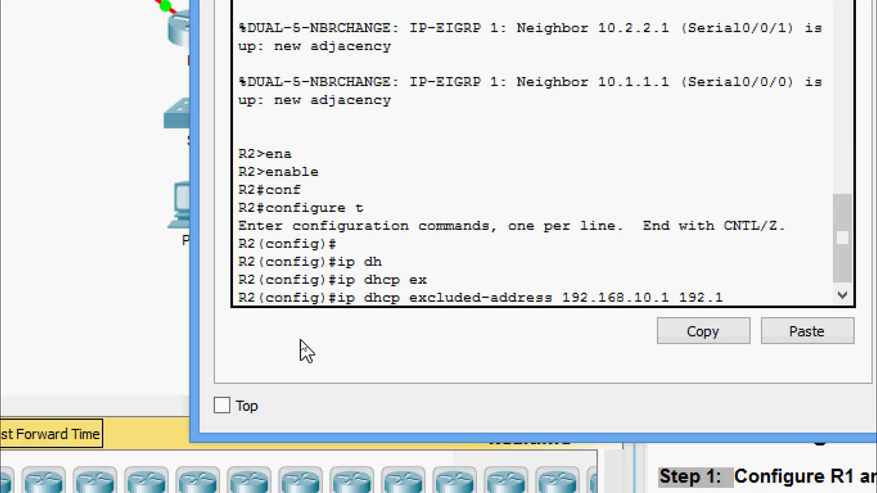
type("68.1010")
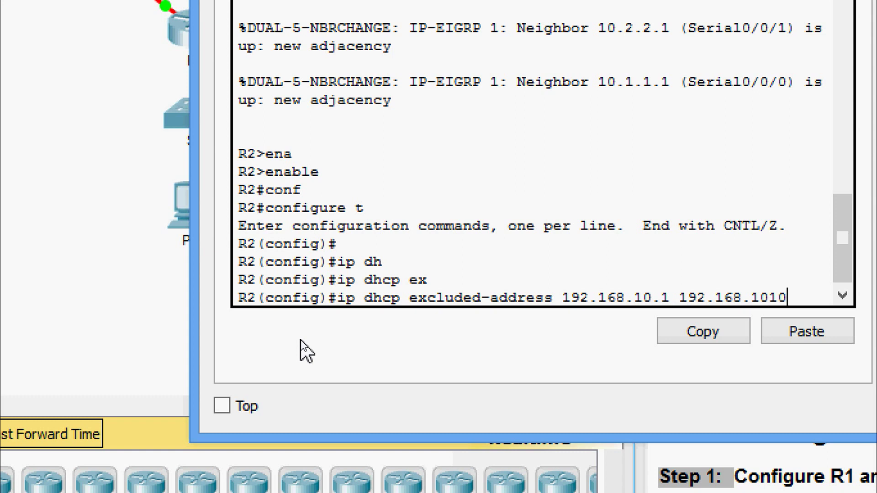
key("BackSpace")
key("BackSpace")
type(".10")
key("Return")
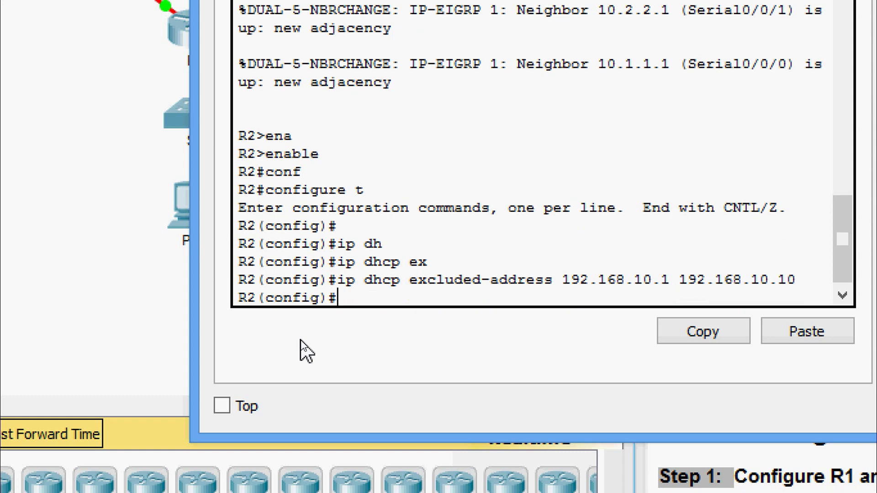
Exclude the addresses 192.168.30.1 through 192.168.30.10 from DHCP assignment on R2, consulting the command's inline help for its arguments.
type("ip dh")
key("Tab")
type("ex")
key("Tab")
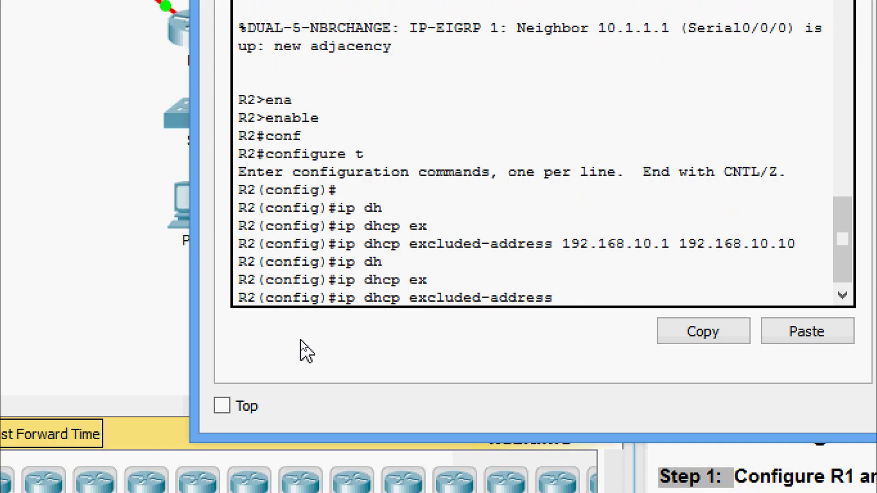
type("?")
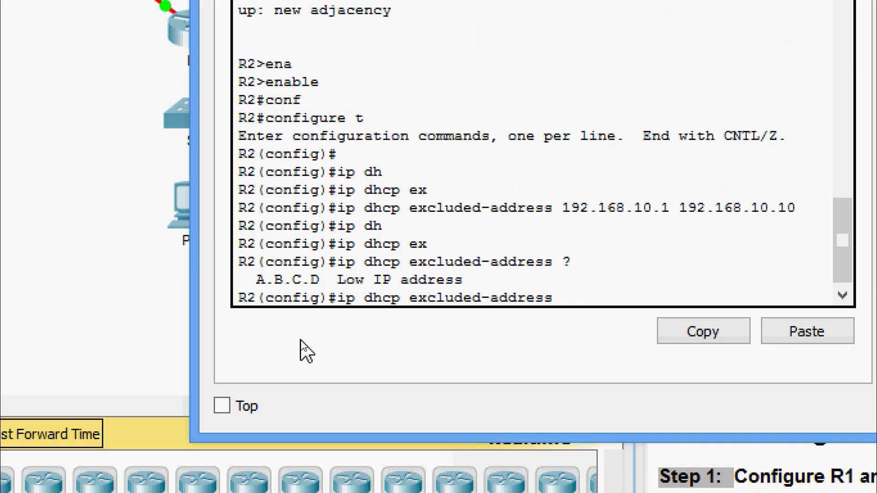
type("192.168.")
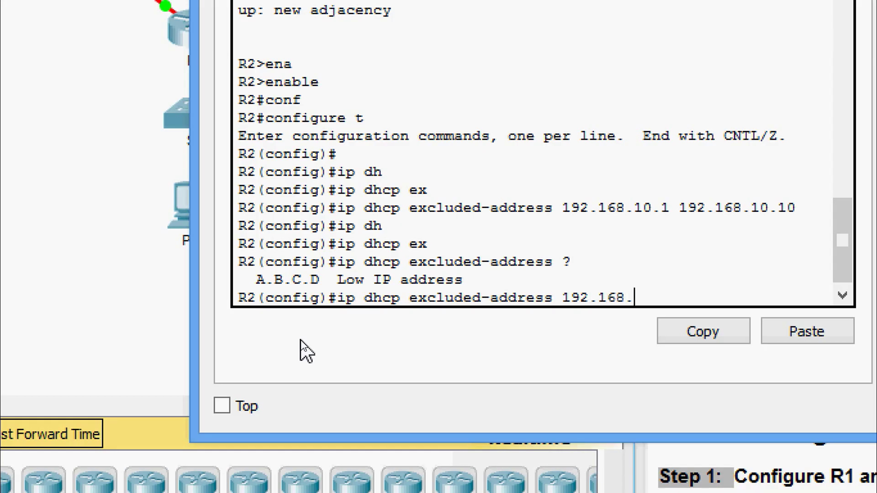
type("30.1 /")
key("BackSpace")
type("/?")
key("BackSpace")
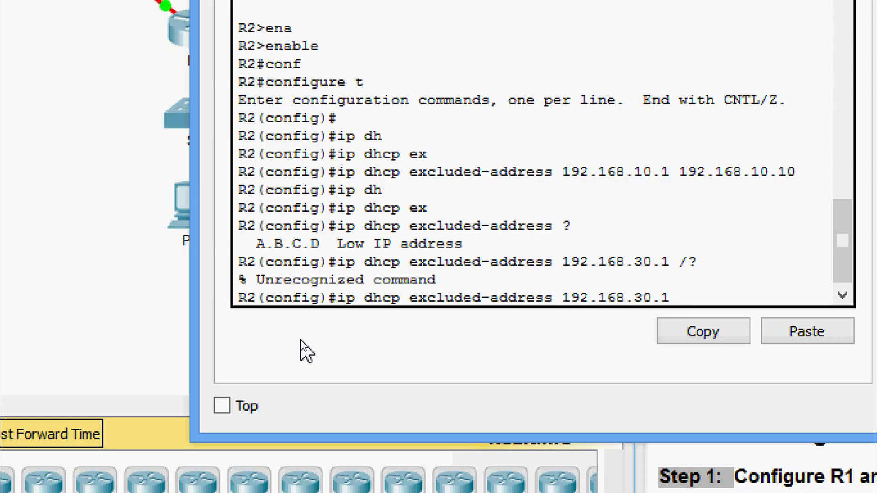
type("?")
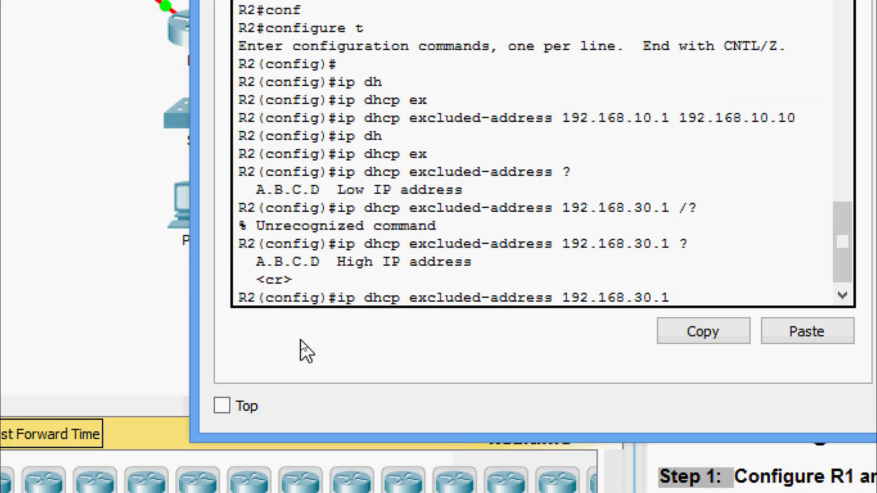
type("192.168/")
key("BackSpace")
type(".168.")
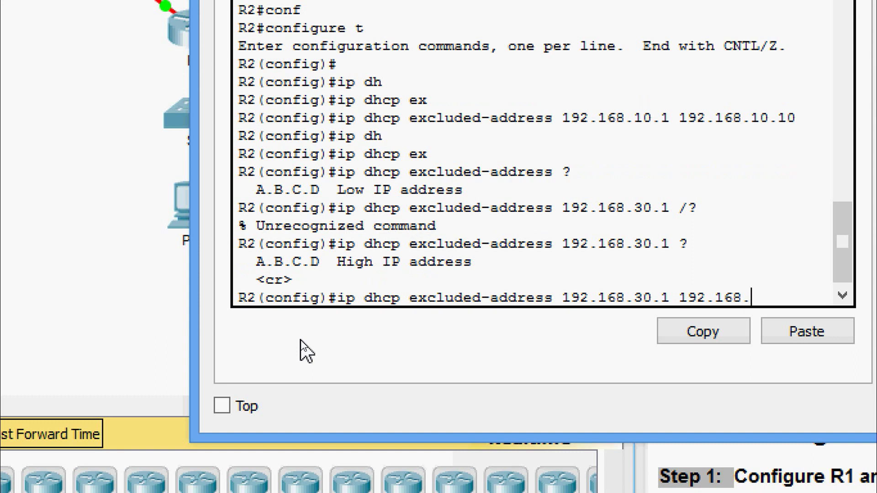
type("30.10")
key("Return")
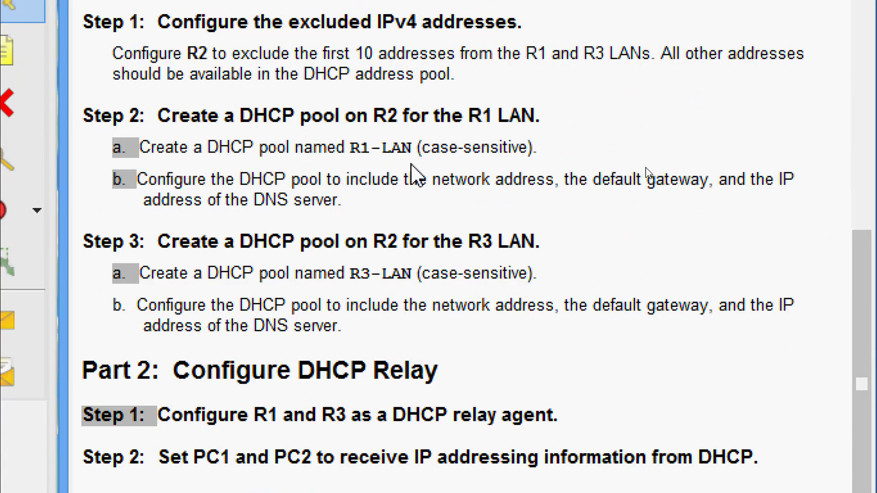
Check the case-sensitive pool name in the instructions and create a DHCP pool named R1-LAN on R2.
left_click_drag(421, 151, 531, 156)
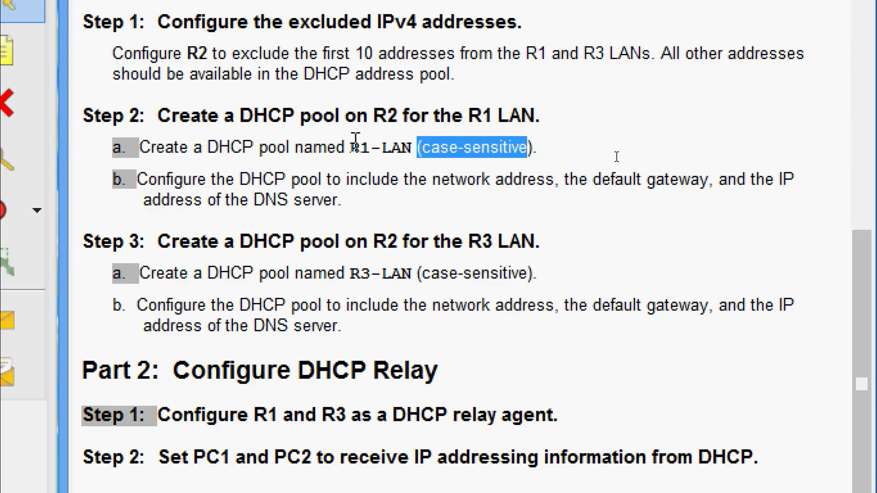
left_click_drag(351, 147, 412, 150)
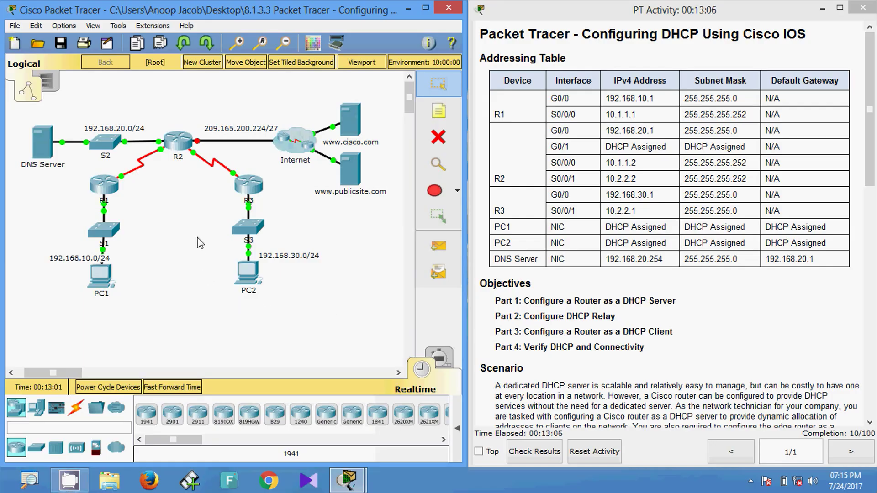
left_click(179, 142)
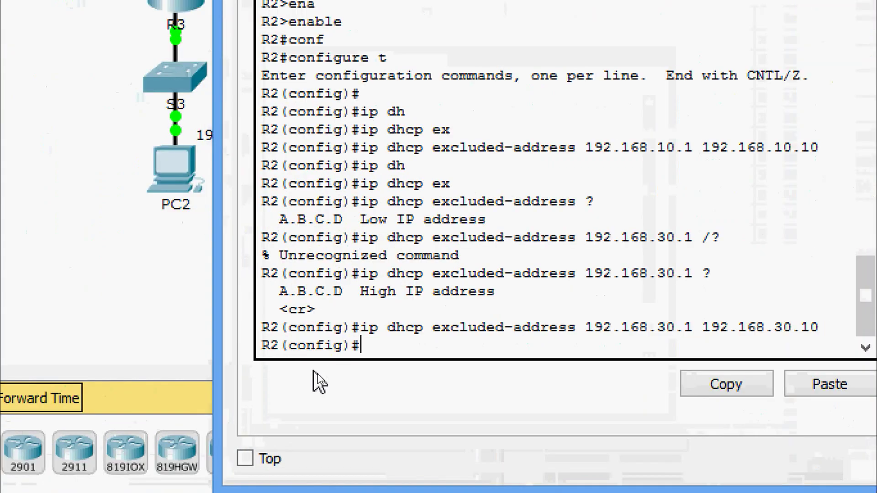
key("Return")
key("Return")
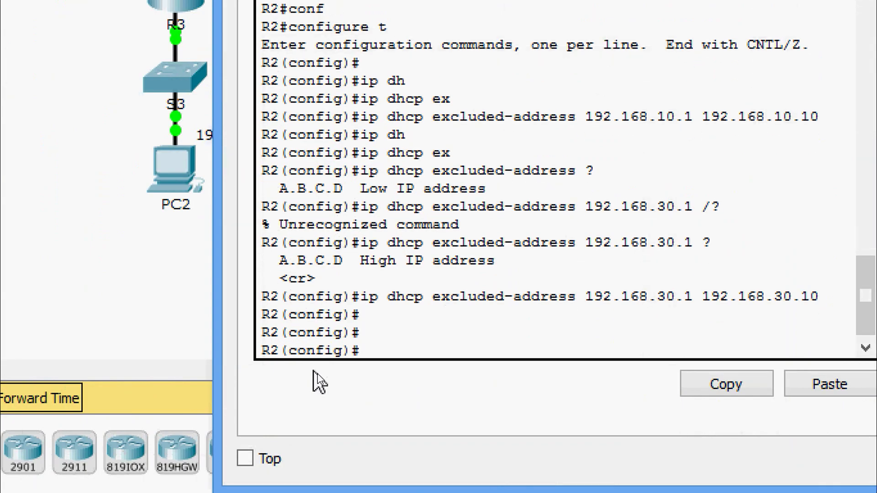
type("ip dh")
key("Tab")
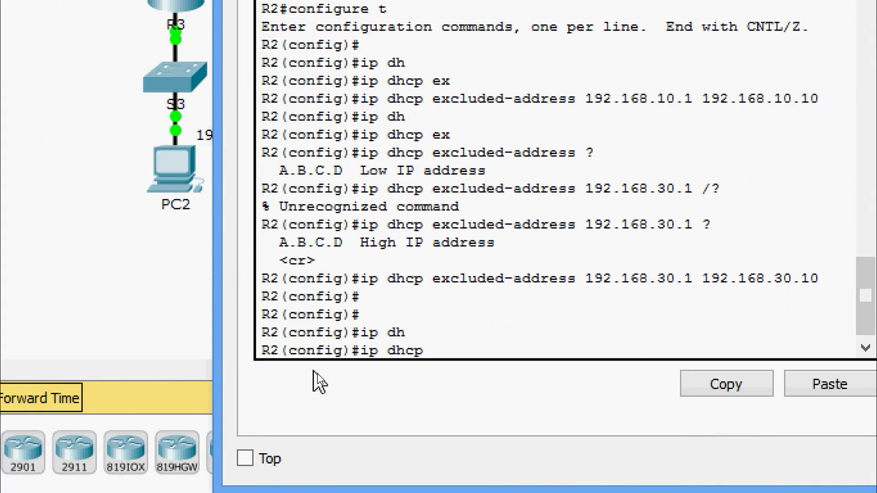
type("p")
key("Tab")
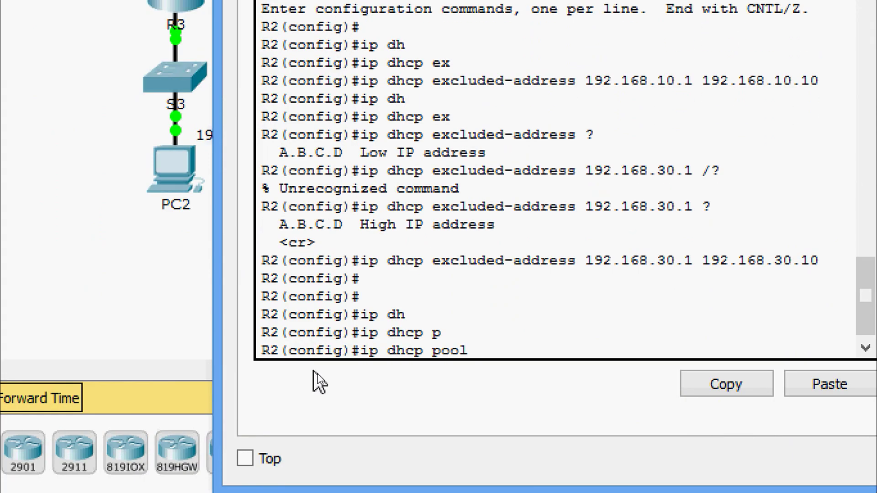
type("R1-LAN")
key("Return")
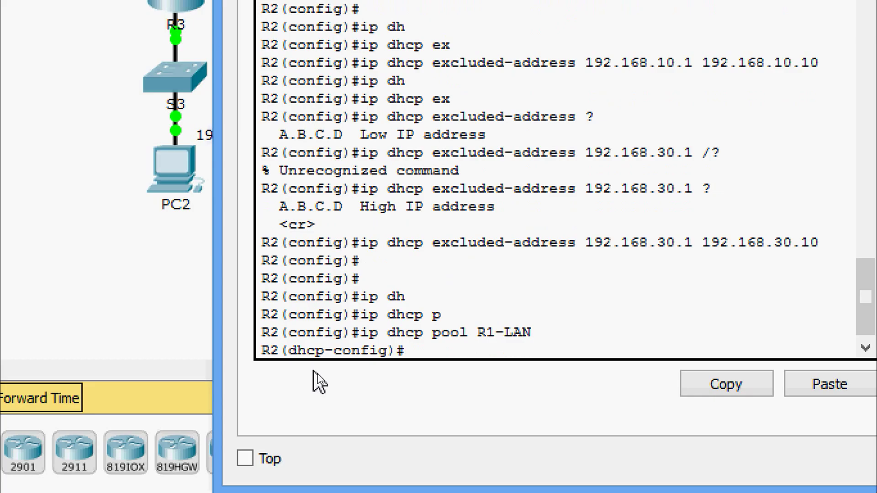
Set the R1-LAN pool's network to 192.168.10.0 with subnet mask 255.255.255.0.
type("NET")
key("Tab")
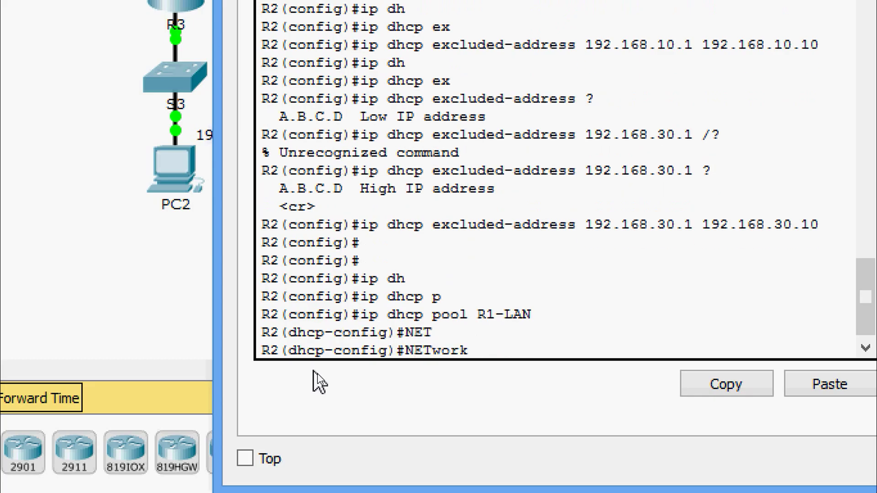
type("192.168.10.0")
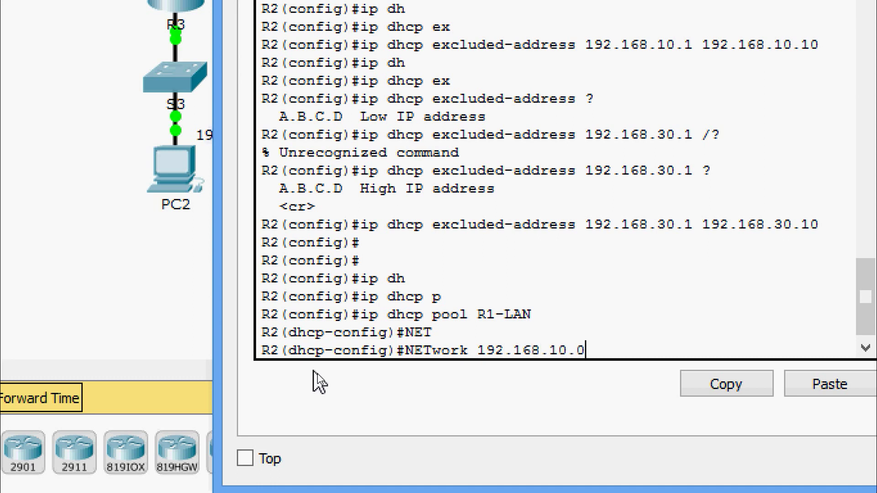
type(" ?")
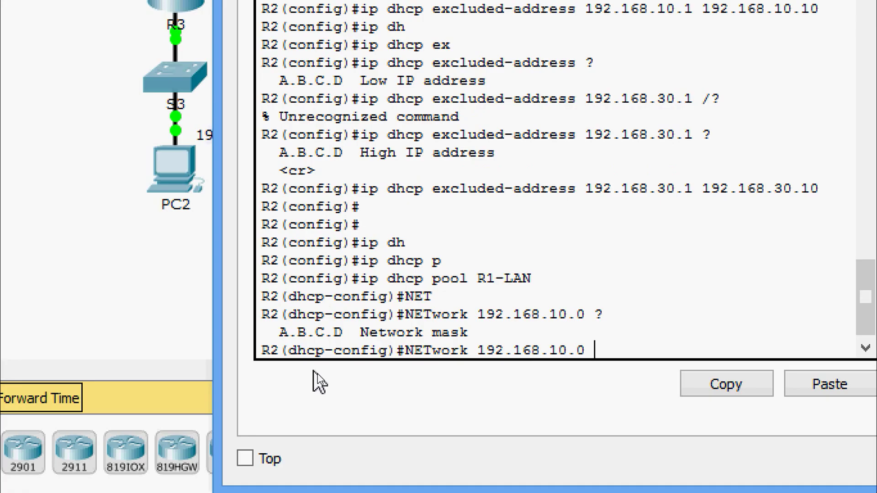
type("255.255.255.0")
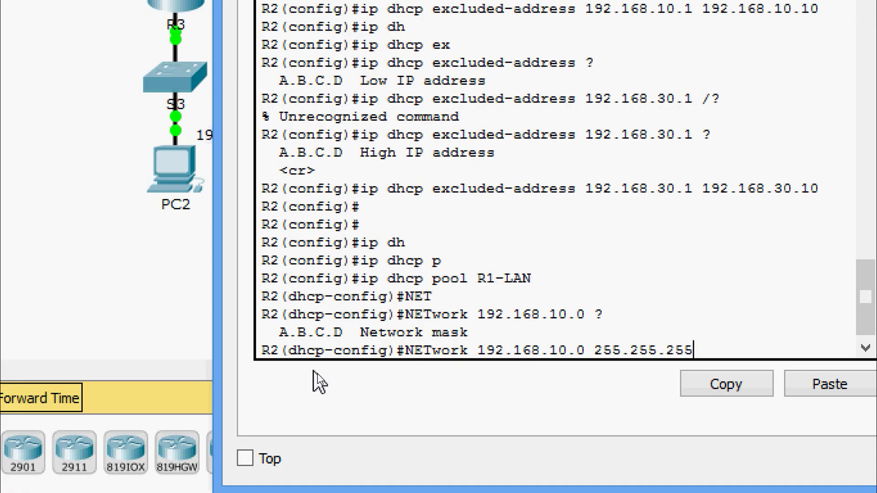
key("Return")
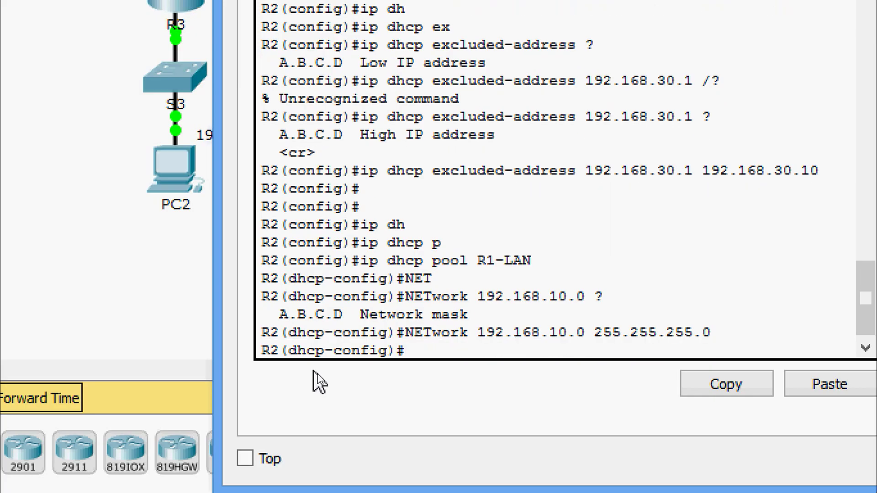
Set the R1-LAN pool's default router to 192.168.10.1, R1's G0/0 address copied from the addressing table.
type("de")
key("Tab")
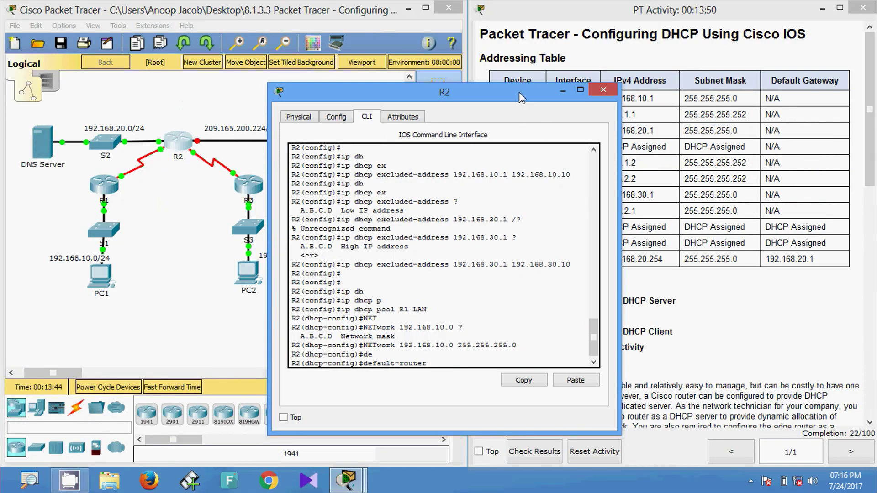
left_click_drag(371, 84, 346, 82)
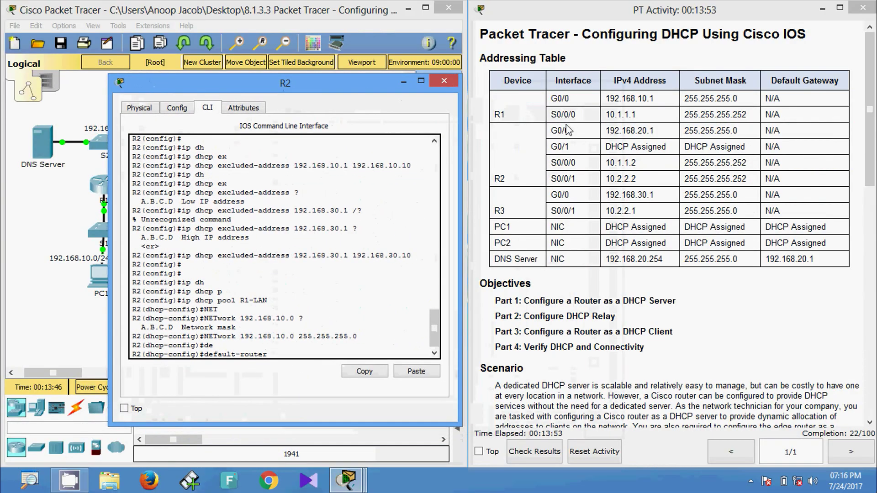
left_click(612, 99)
left_click_drag(614, 99, 659, 100)
key("ctrl+c")
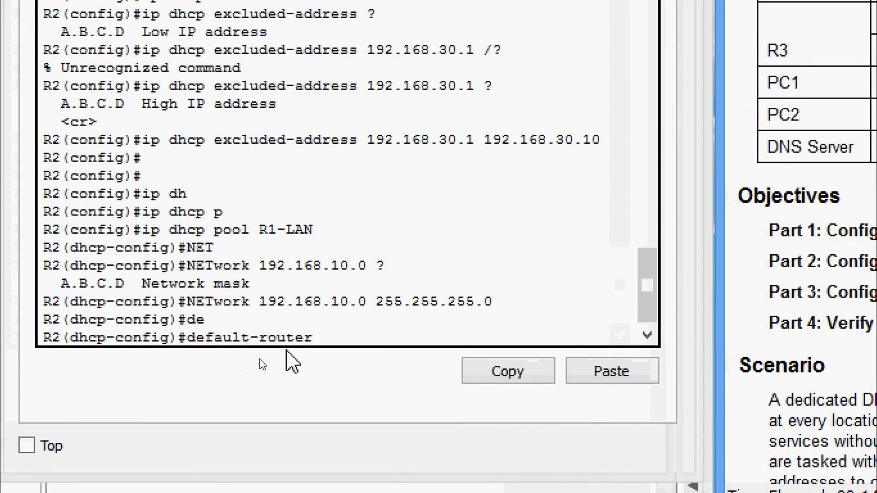
left_click(285, 353)
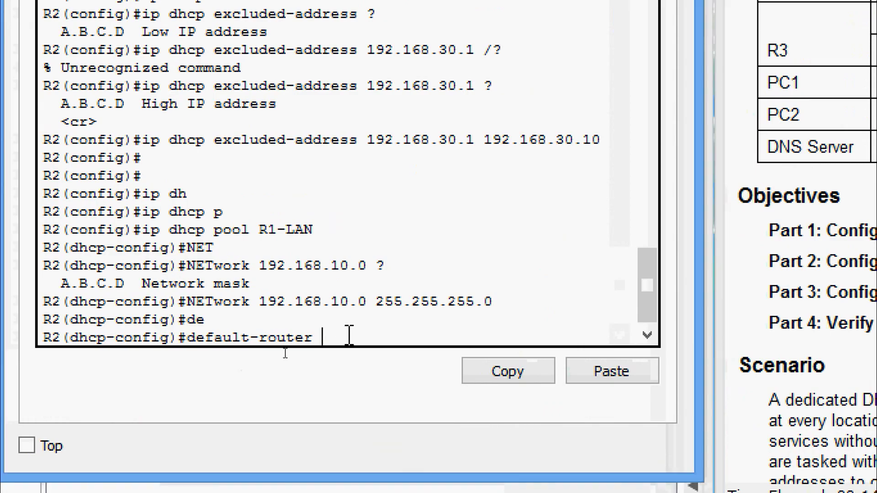
right_click(349, 337)
left_click(384, 377)
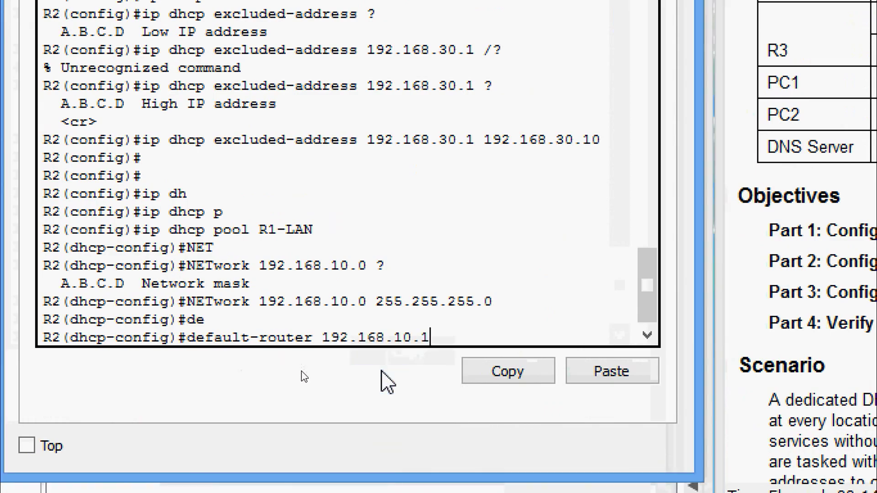
key("Return")
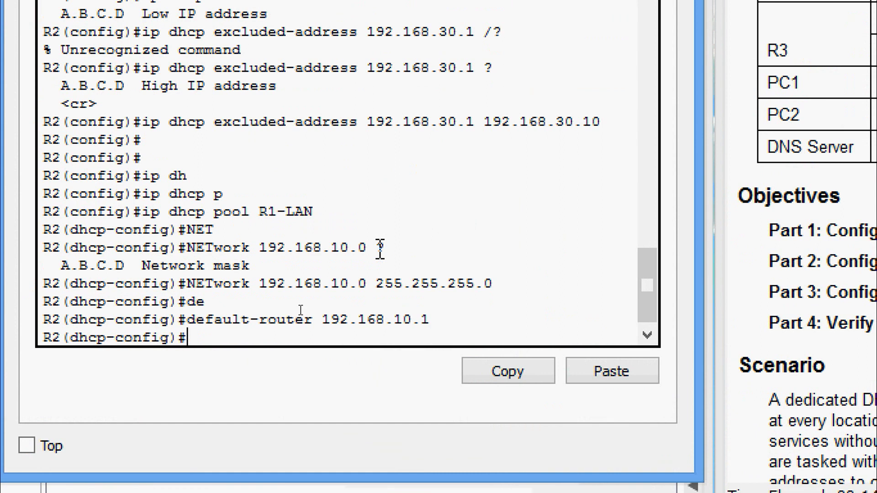
Set the R1-LAN pool's DNS server to 192.168.20.254, copied from the DNS Server row of the addressing table.
type("dn")
key("Tab")
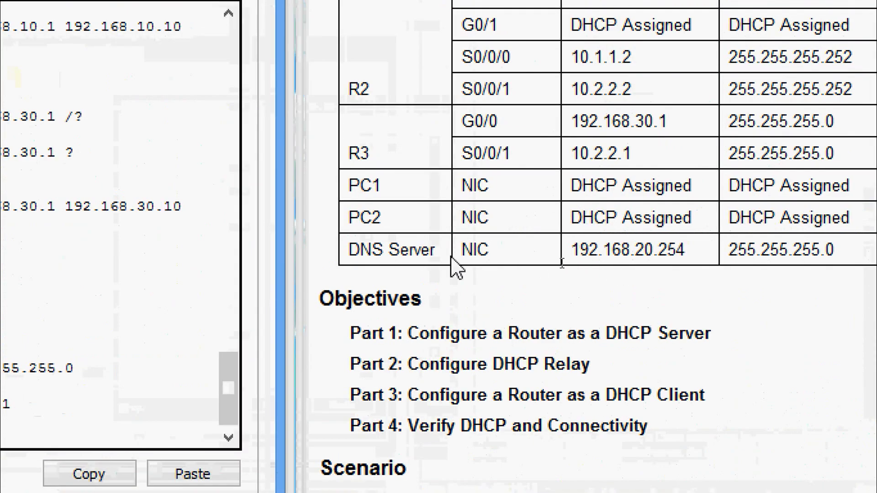
left_click_drag(572, 251, 700, 252)
key("ctrl+c")
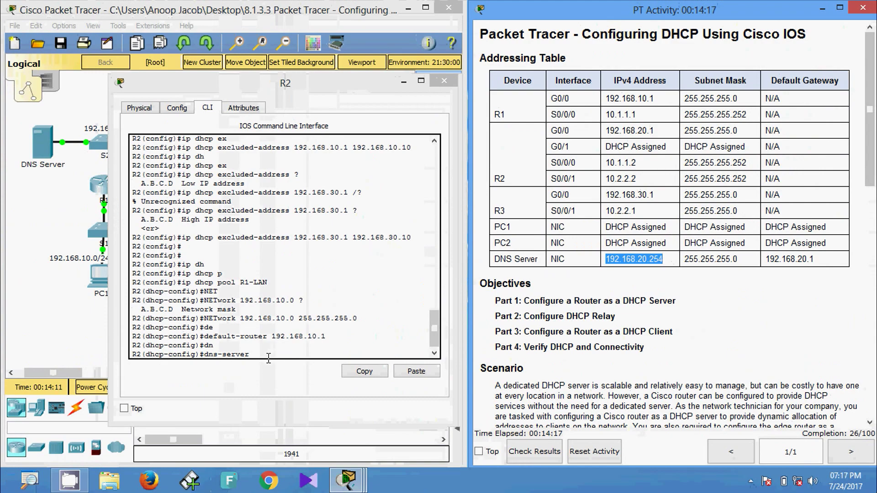
left_click(267, 356)
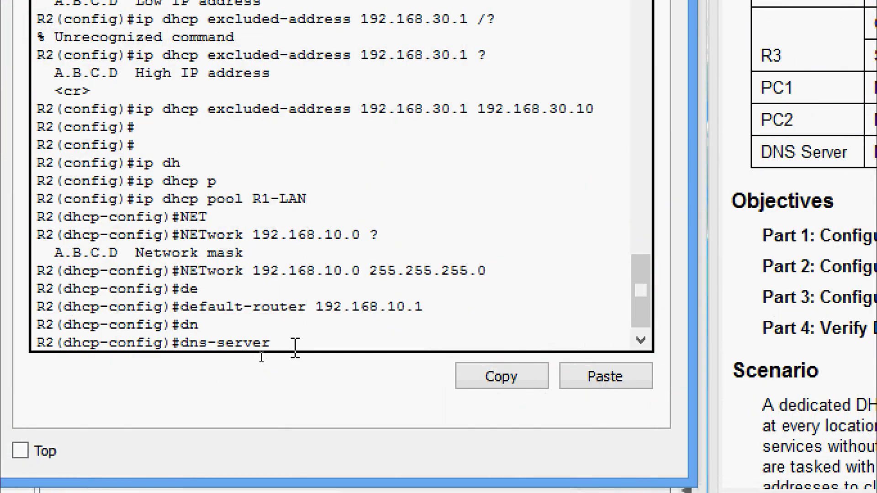
right_click(295, 348)
left_click(320, 392)
key("Return")
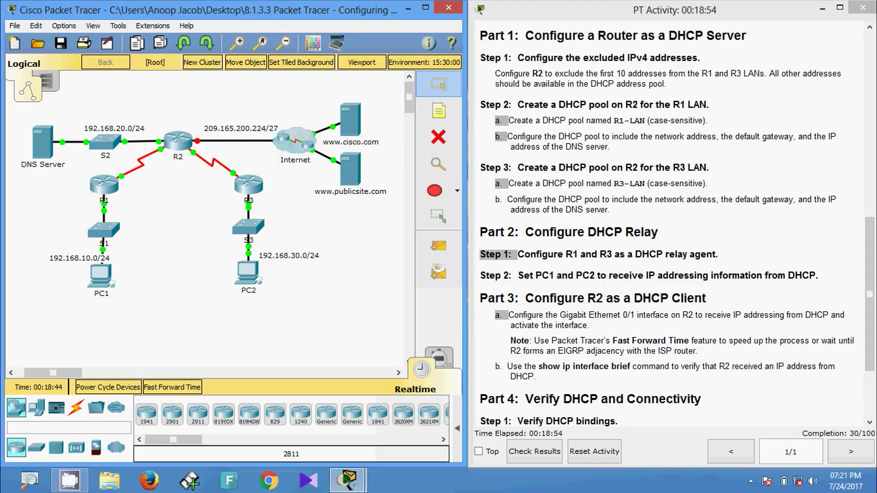
Reopen R2's configuration, exit the R1-LAN pool and create a DHCP pool named R3-LAN.
left_click(179, 142)
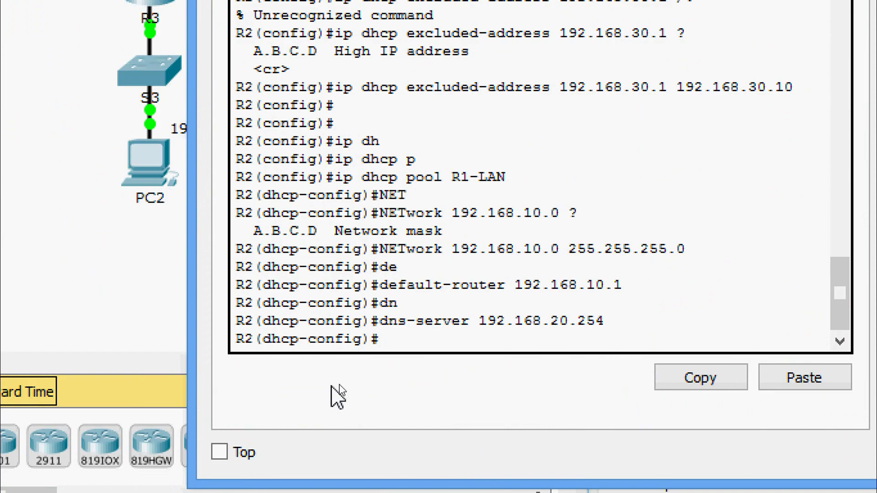
type("exit")
key("Return")
type("ig)#i")
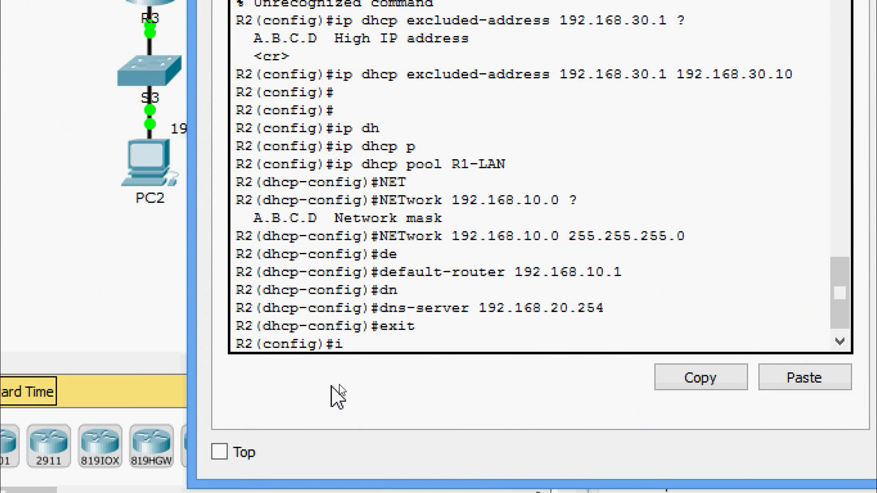
type("p dh")
key("Tab")
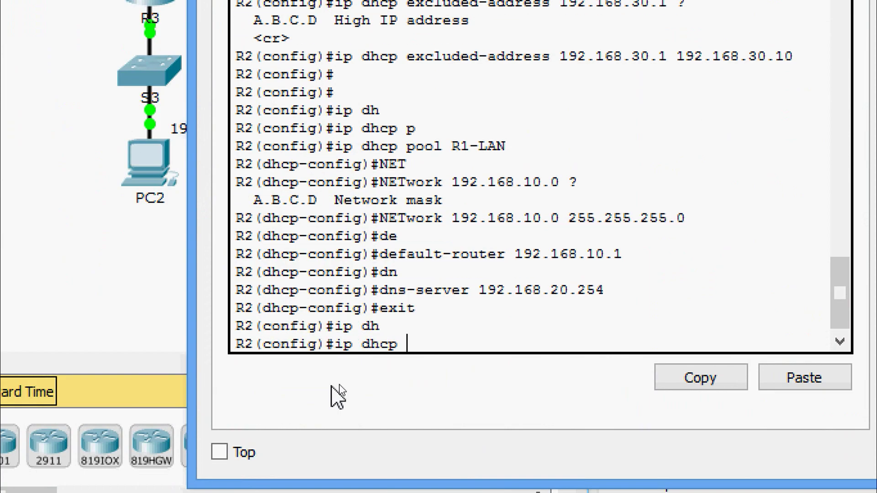
type("po")
key("Tab")
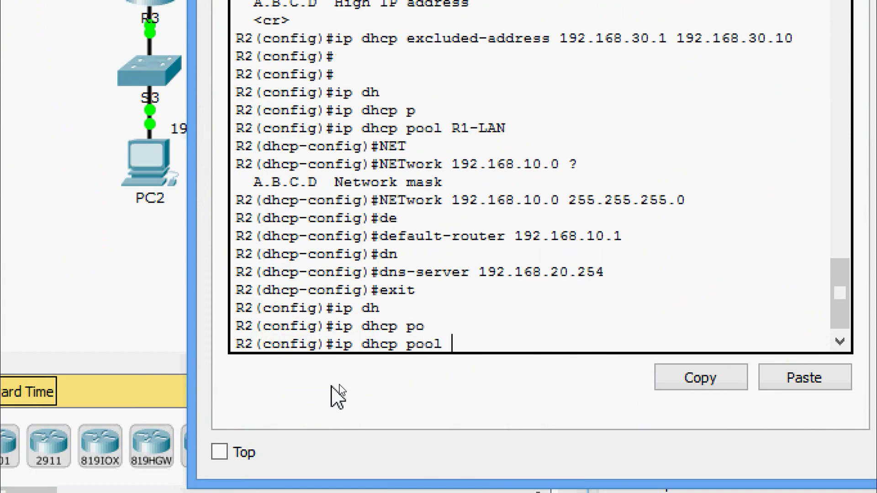
type("R3-LAN")
key("Return")
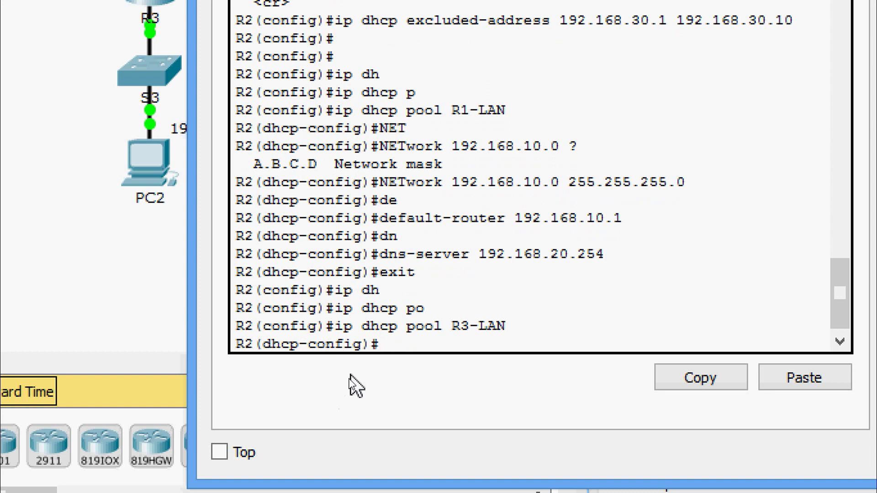
Set the R3-LAN pool's network to 192.168.30.0 with mask 255.255.255.0, consulting the inline help for the mask argument.
double_click(274, 345)
left_click(393, 347)
type("net")
key("Tab")
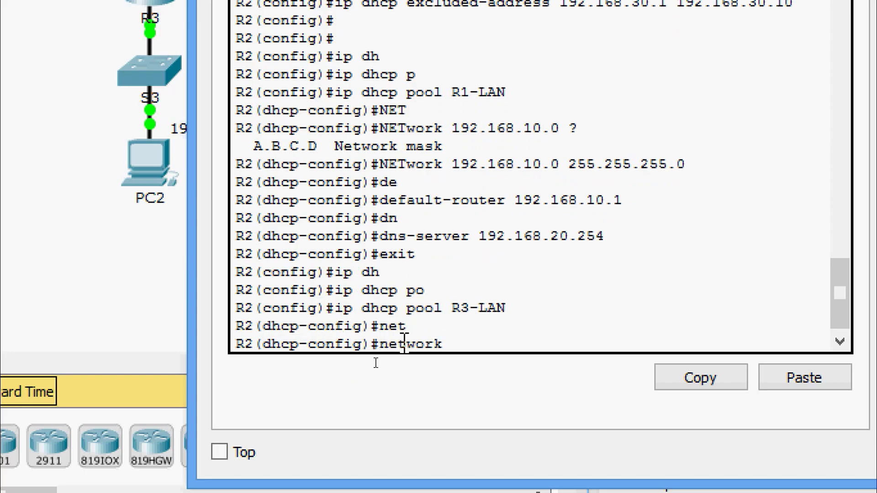
type("192.168")
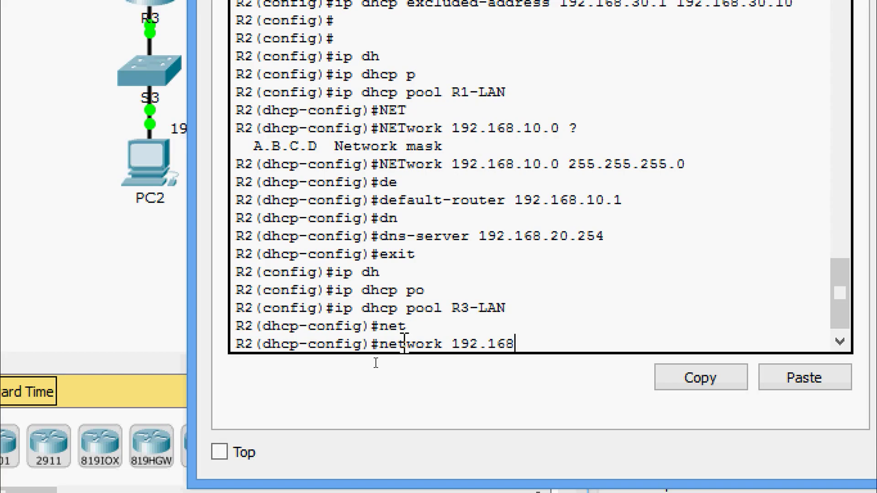
type(".30.0 /")
key("BackSpace")
type("?")
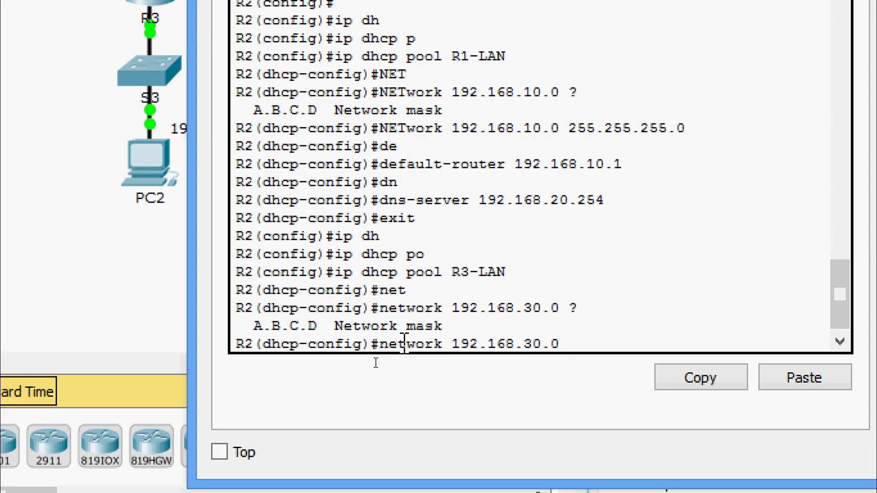
type("255.255.255.0")
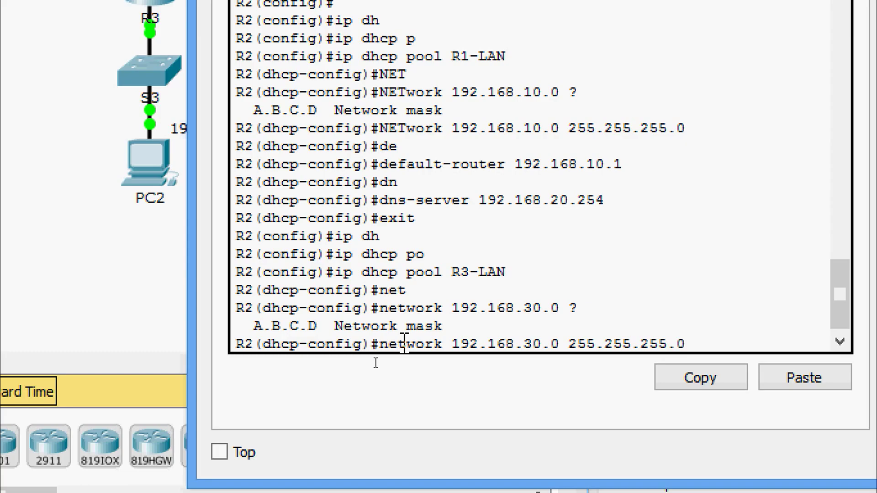
key("Return")
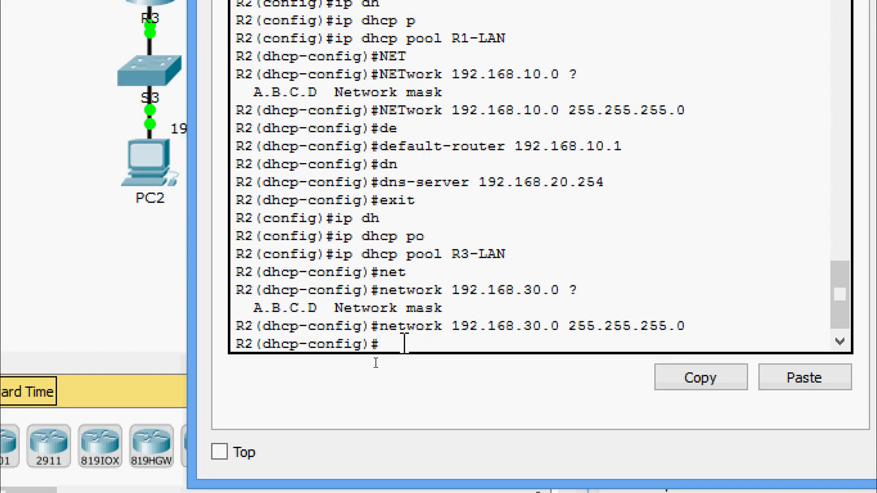
Set the R3-LAN pool's default router to 192.168.30.1.
type("DE")
key("Tab")
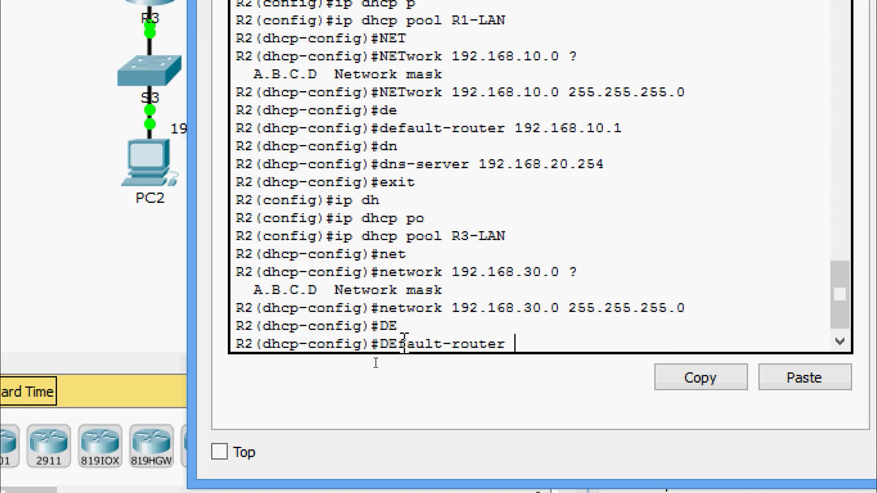
type("192.168")
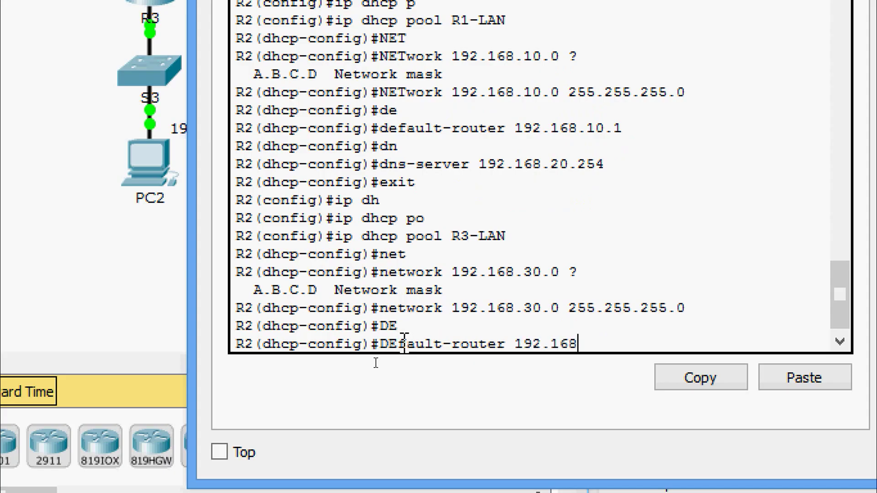
type(".301")
key("BackSpace")
type(".1")
key("Return")
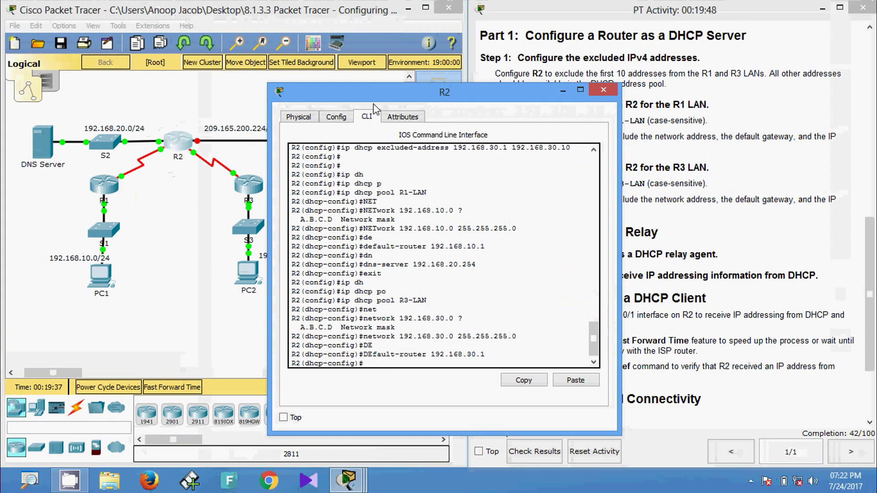
Check the R3-LAN gateway against R3 in the topology and its G0/0 address in the addressing table.
left_click_drag(373, 104, 433, 92)
left_click(220, 198)
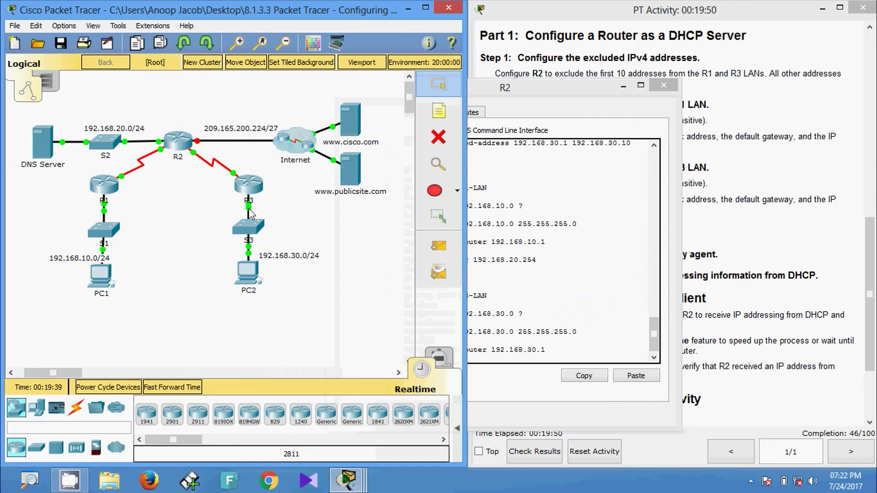
mouse_move(250, 195)
left_click(624, 88)
scroll(689, 137, "up", 10)
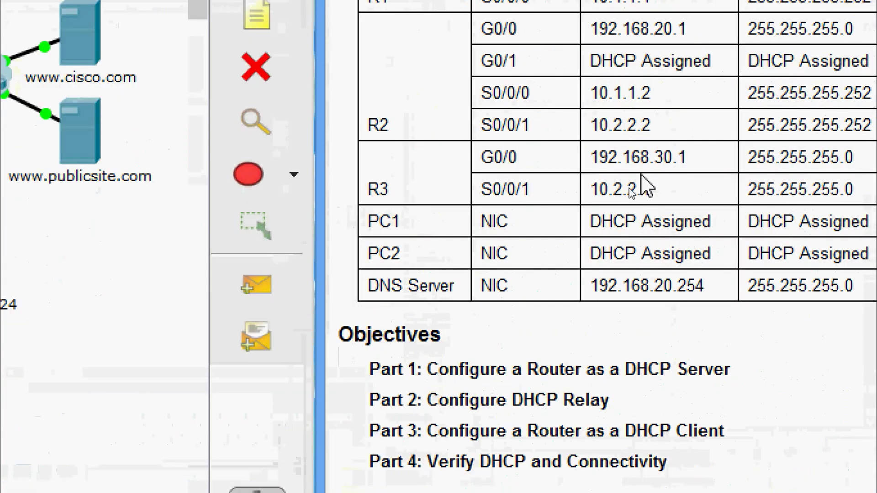
left_click_drag(594, 158, 738, 159)
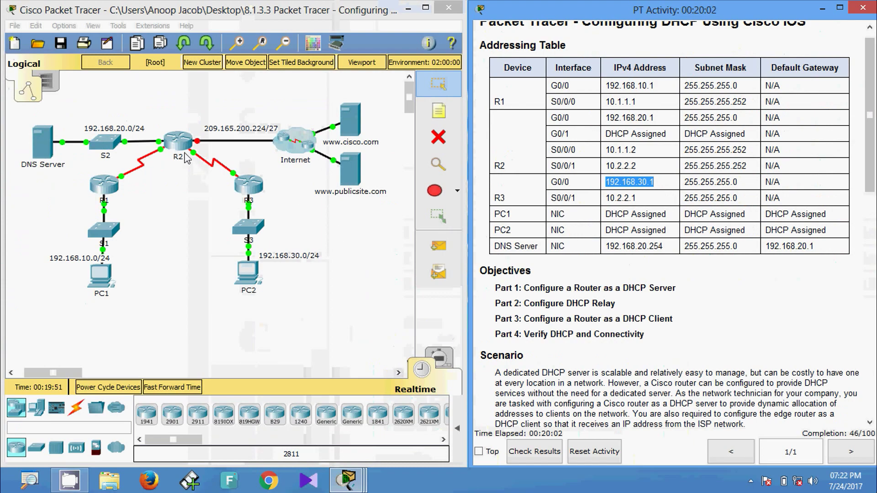
Return to R2's command line and set the R3-LAN pool's DNS server to 192.168.20.254.
left_click(306, 241)
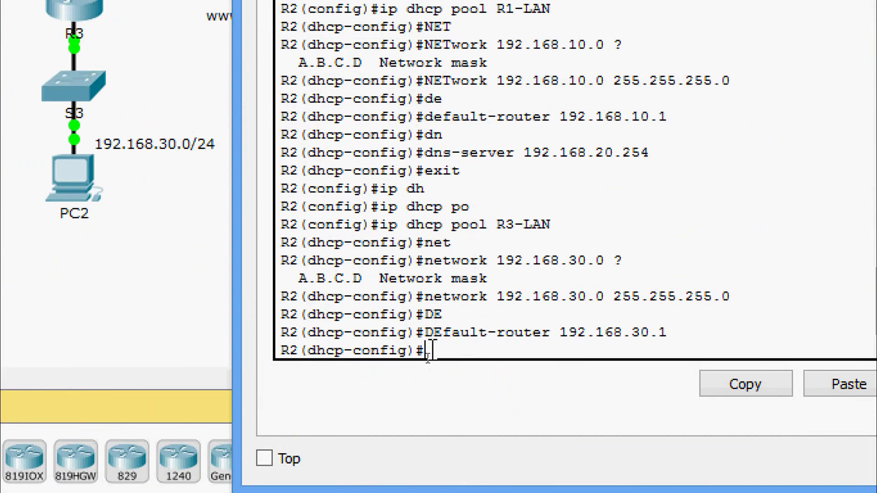
type("d")
key("Tab")
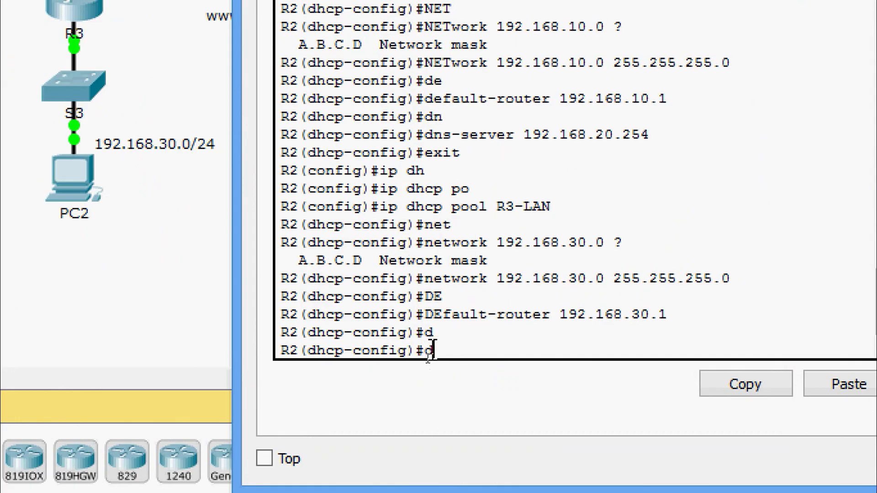
type("ns")
key("Tab")
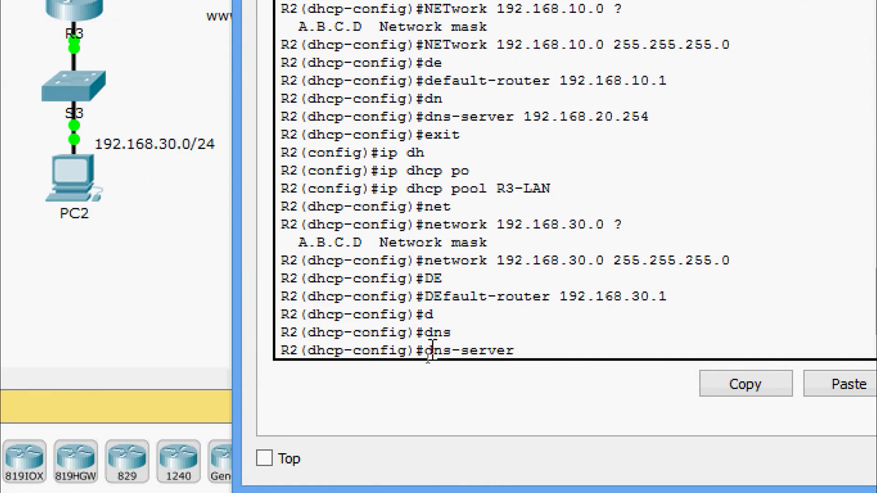
type("192.168.20.254")
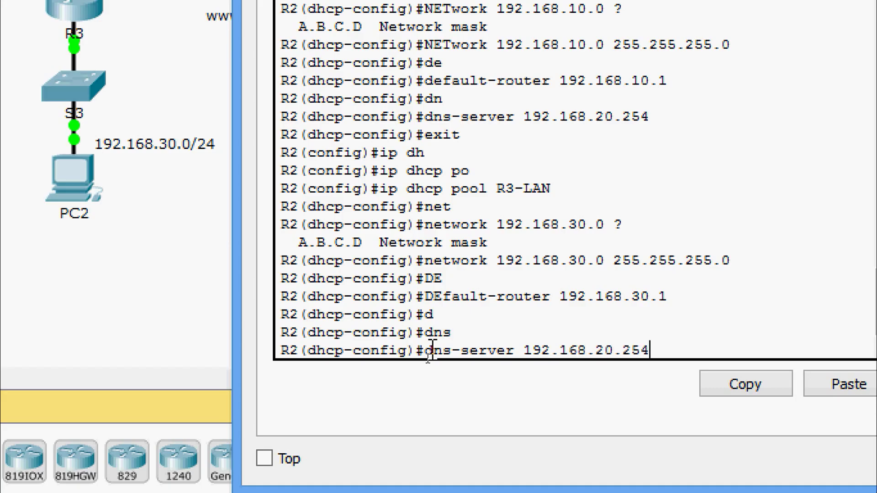
key("Return")
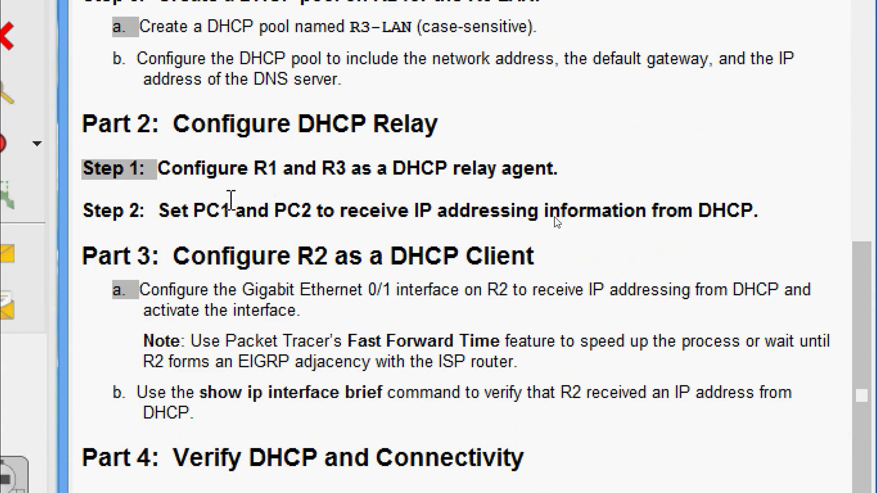
Review the Part 2 instructions on configuring R1 and R3 as DHCP relay agents and open R1's command line.
left_click_drag(267, 169, 420, 168)
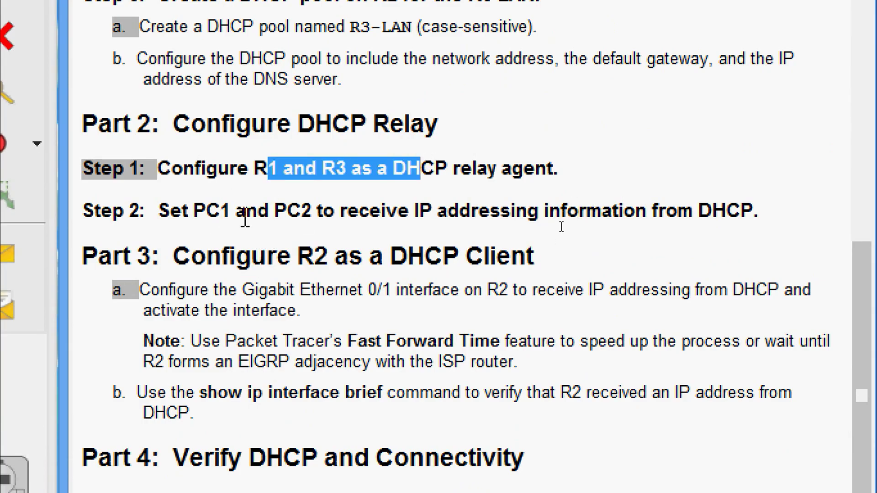
left_click_drag(244, 219, 343, 214)
left_click(351, 158)
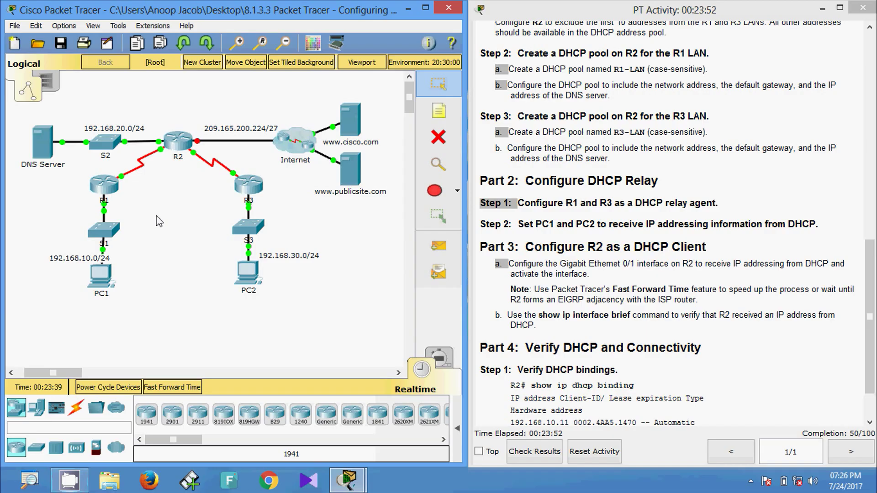
left_click(109, 196)
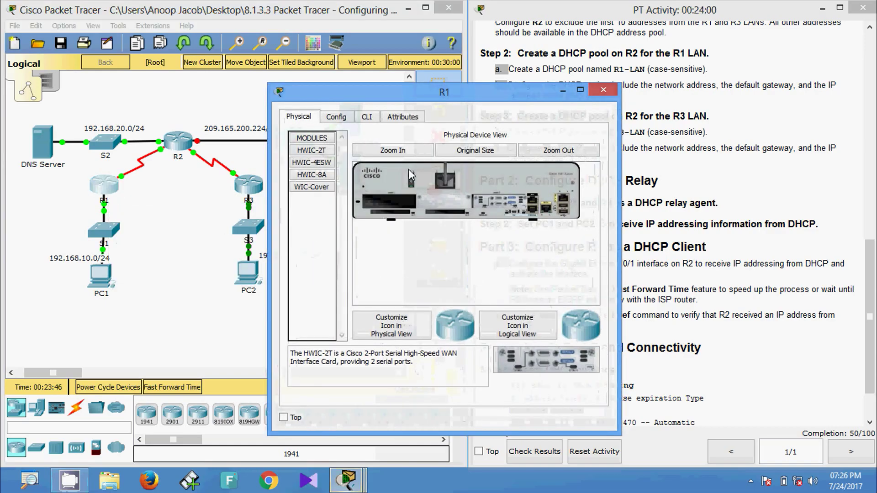
left_click(367, 118)
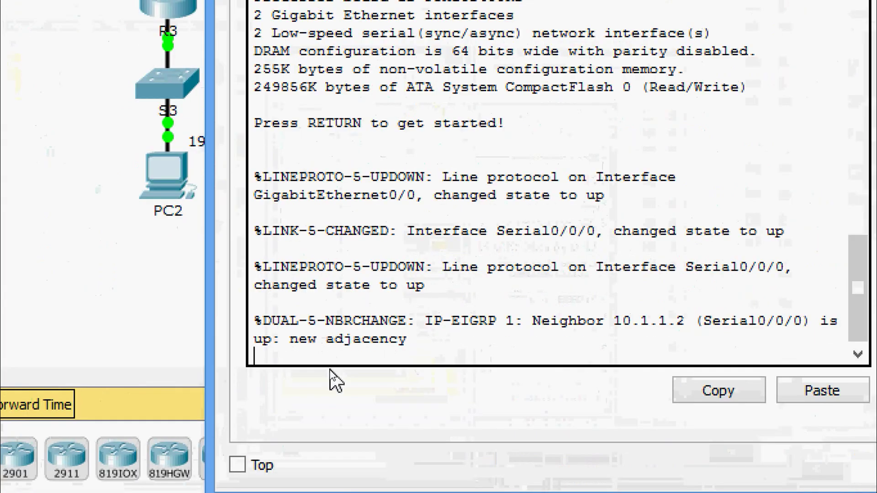
Enter privileged mode on R1 and switch to global configuration mode with configure terminal.
key("Return")
type("ena")
key("Tab")
key("Return")
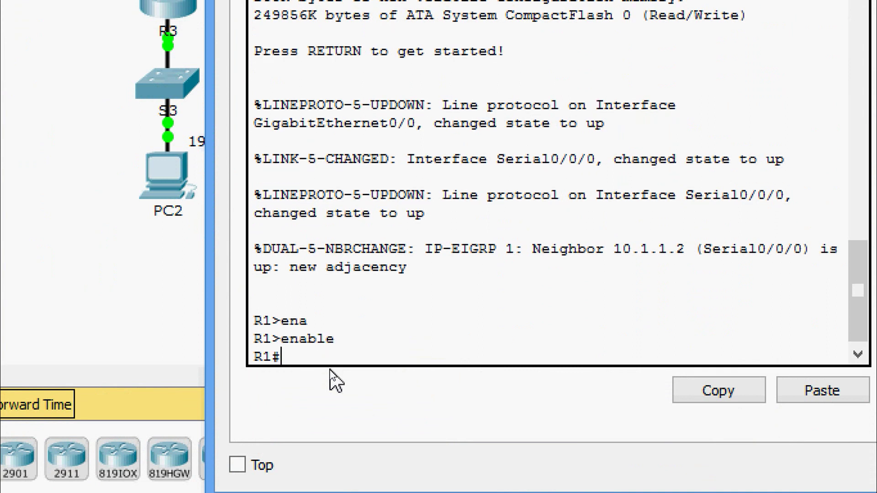
type("conf")
key("Tab")
type("t")
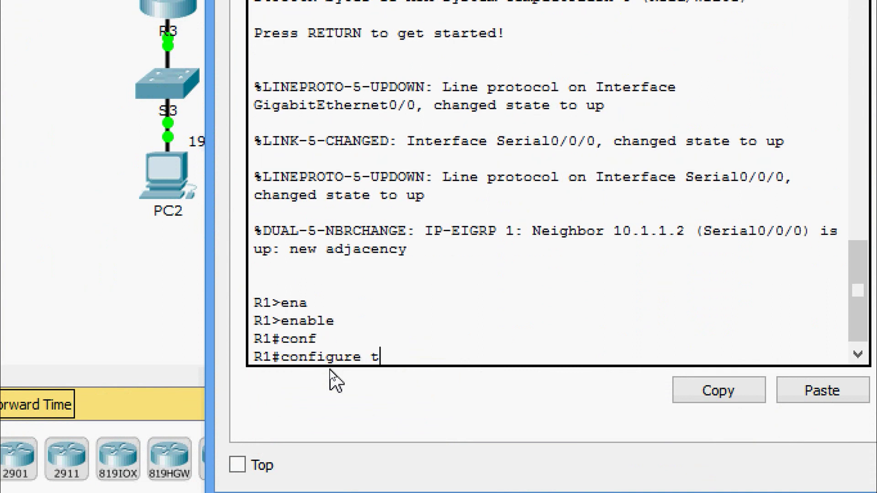
key("Tab")
key("Return")
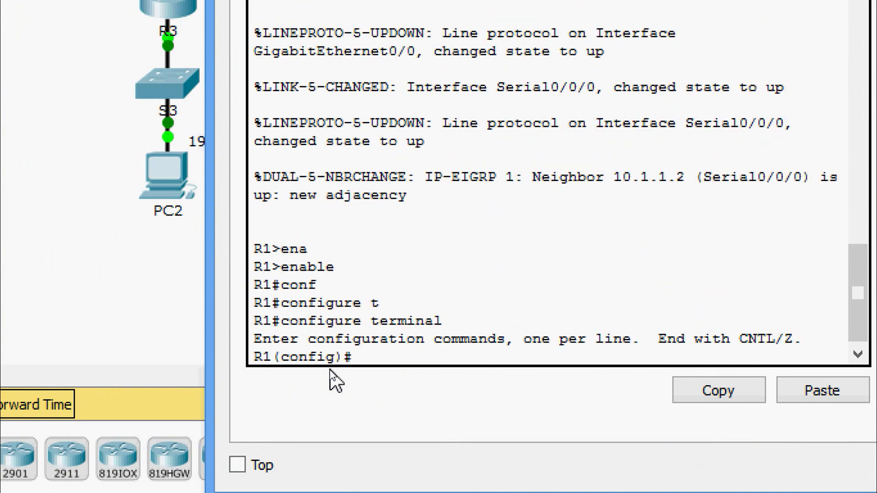
Enter interface configuration mode for GigabitEthernet 0/0 on R1.
type("inter")
key("Tab")
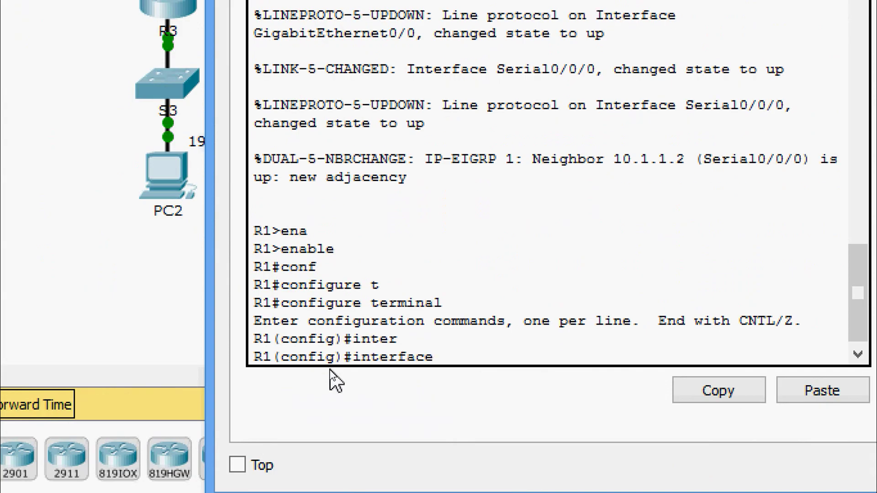
type("g")
key("Tab")
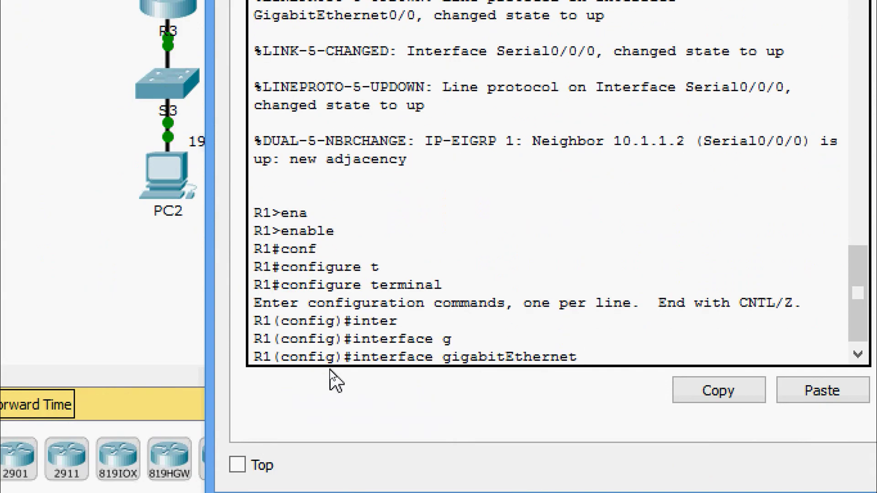
type("0/0")
key("Return")
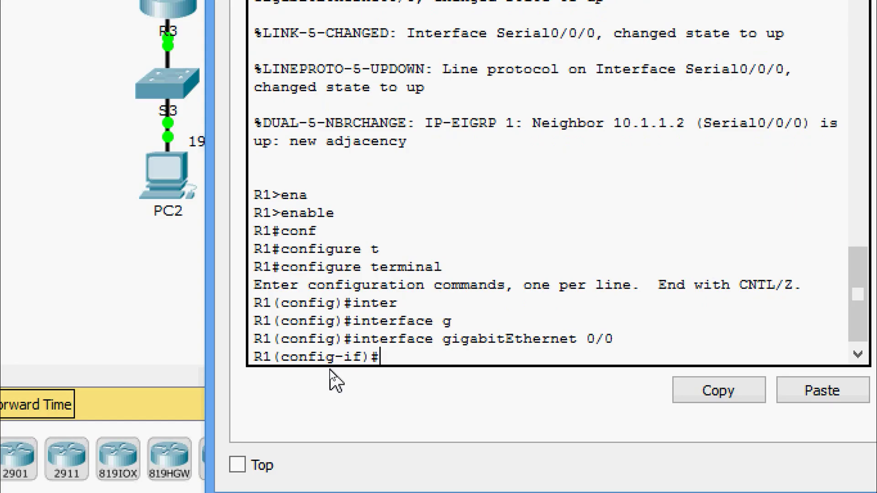
Check R2's Serial0/0/0 address in the topology and set the IP helper address on R1's LAN interface to 10.1.1.2.
type("ip hel")
key("Tab")
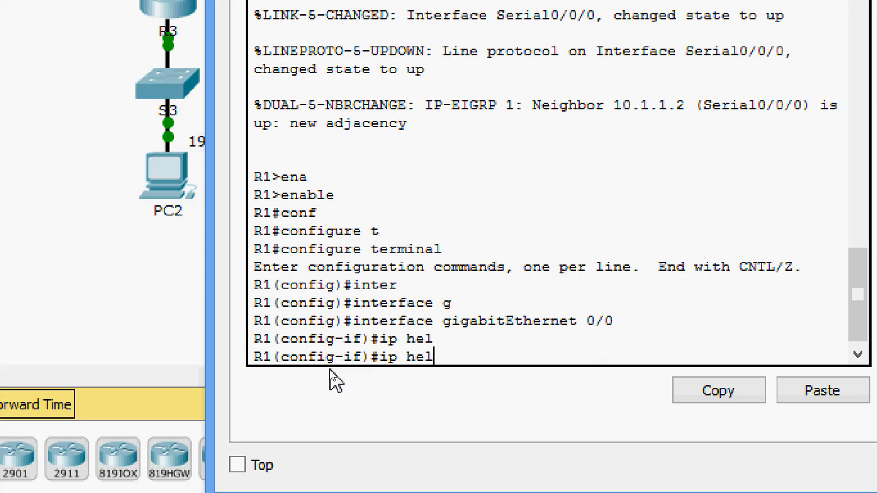
type("?")
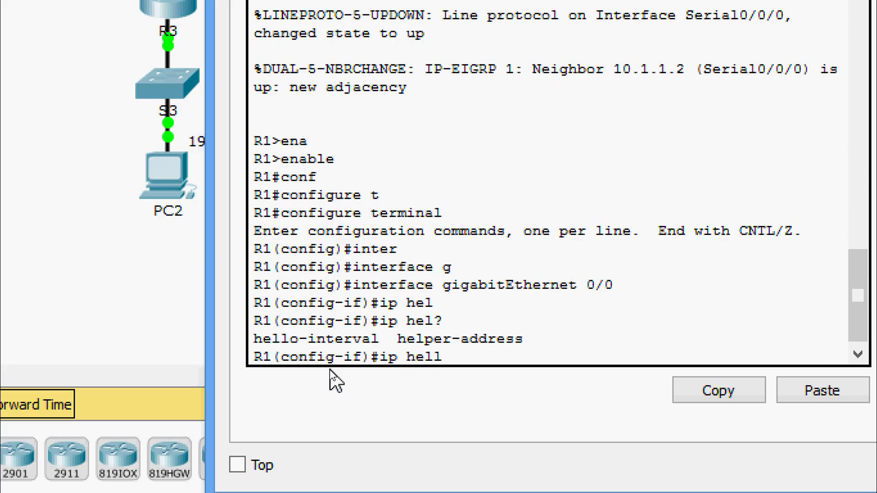
type("p")
key("Tab")
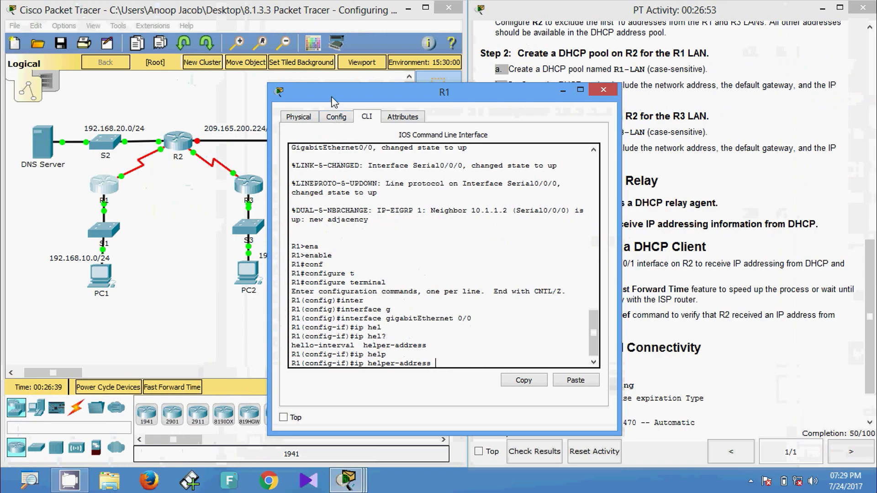
left_click_drag(336, 97, 453, 111)
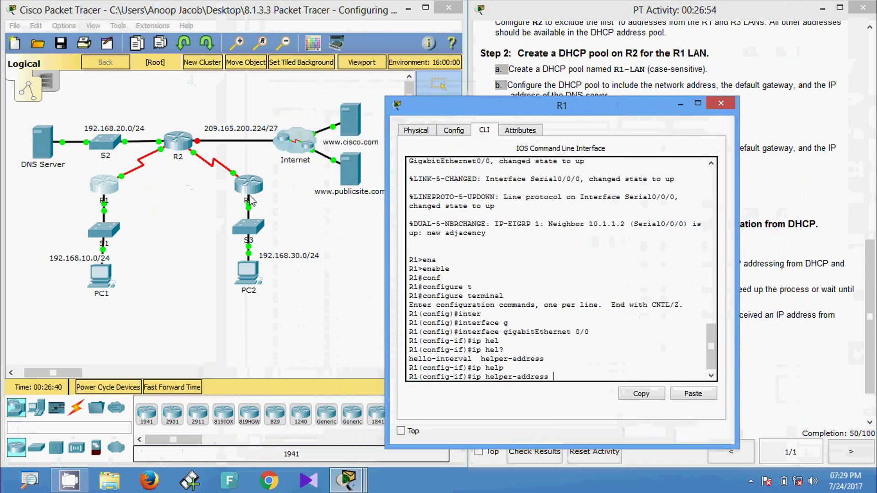
left_click(163, 157)
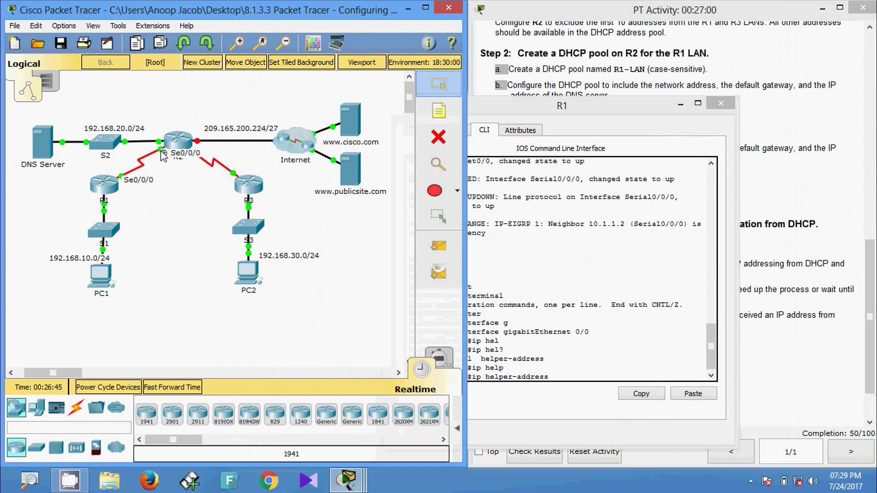
left_click(176, 149)
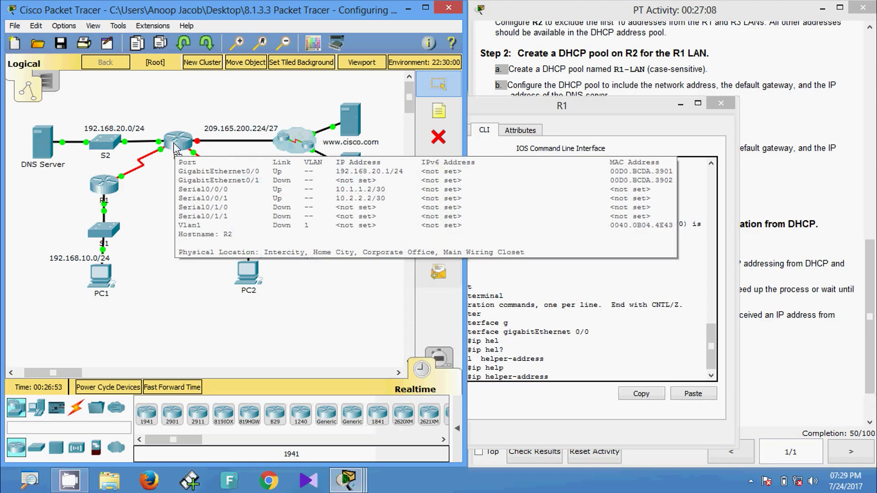
left_click(557, 372)
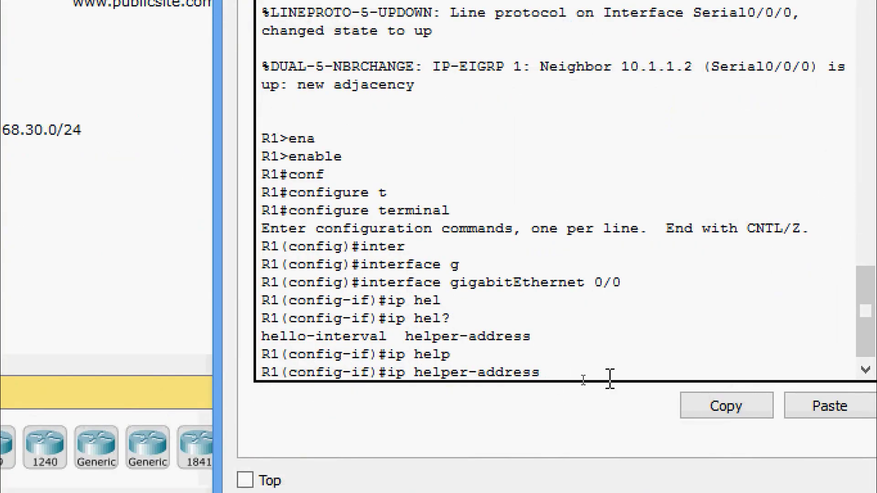
type("10.1.1.2")
key("Return")
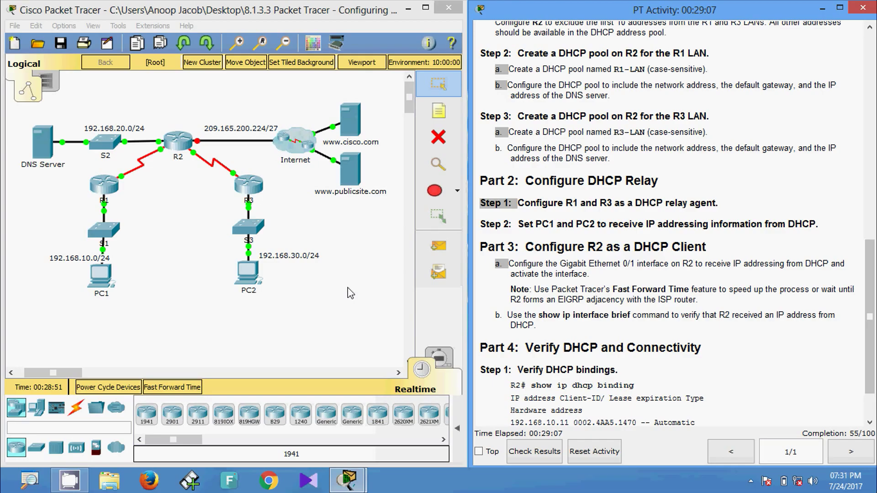
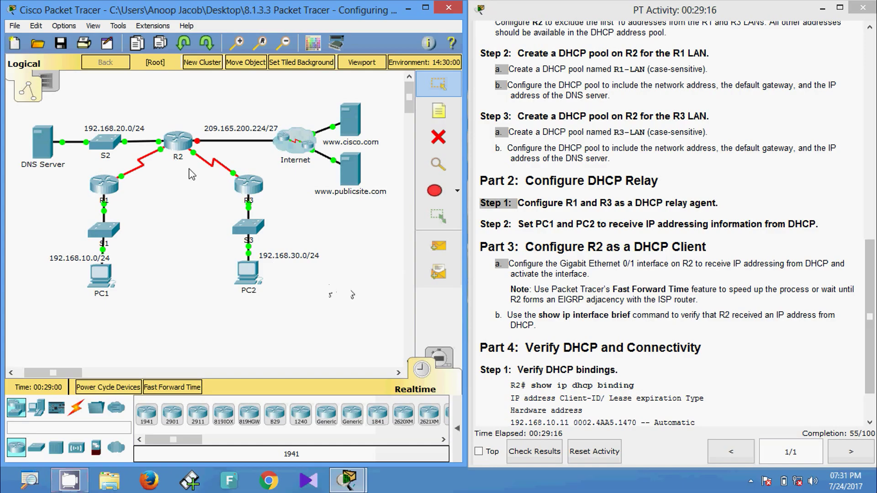
Open R3's command line, enter privileged mode and switch to global configuration mode.
mouse_move(195, 156)
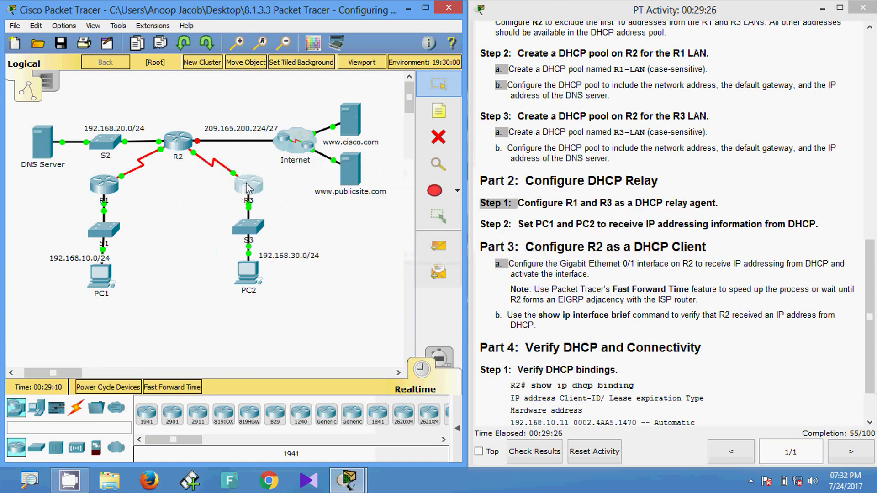
left_click(262, 187)
left_click(366, 116)
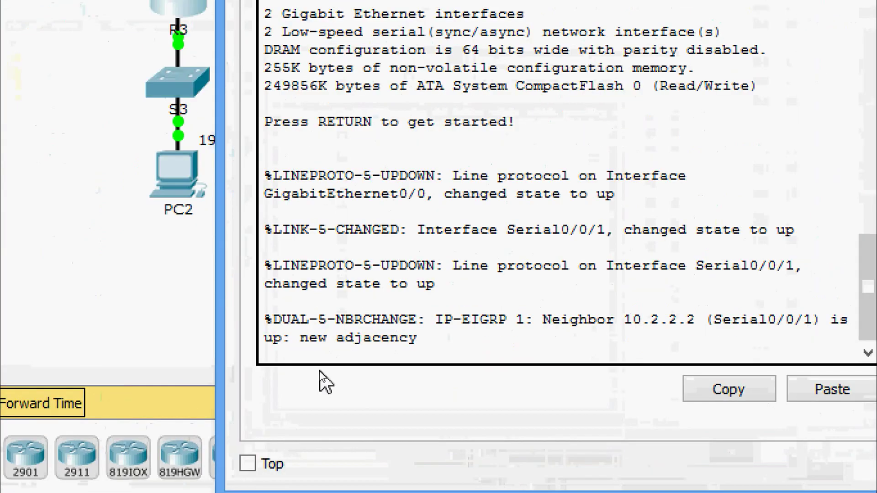
key("Return")
type("ena")
key("Tab")
key("Return")
type("conf t")
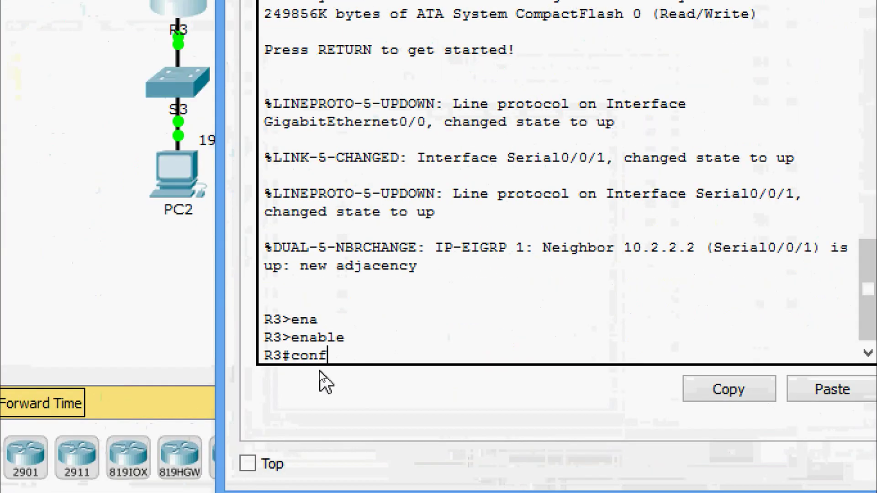
key("Return")
key("Return")
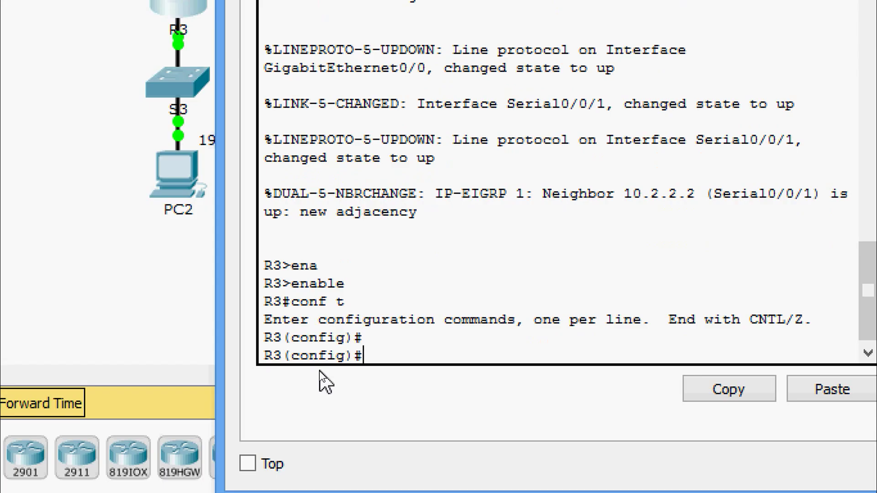
Enter interface configuration mode for GigabitEthernet 0/0 on R3.
type("inter")
key("Tab")
type("gi")
key("Tab")
type("0/0")
key("Return")
Set the IP helper address on R3's LAN interface to R2's Serial0/0/1 address, 10.2.2.2.
type("ip help")
key("Tab")
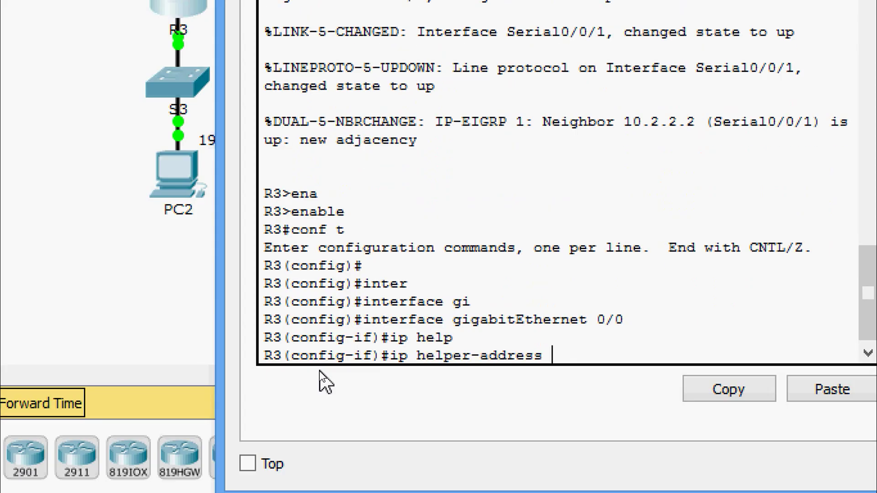
type("10.2.2")
key("Return")
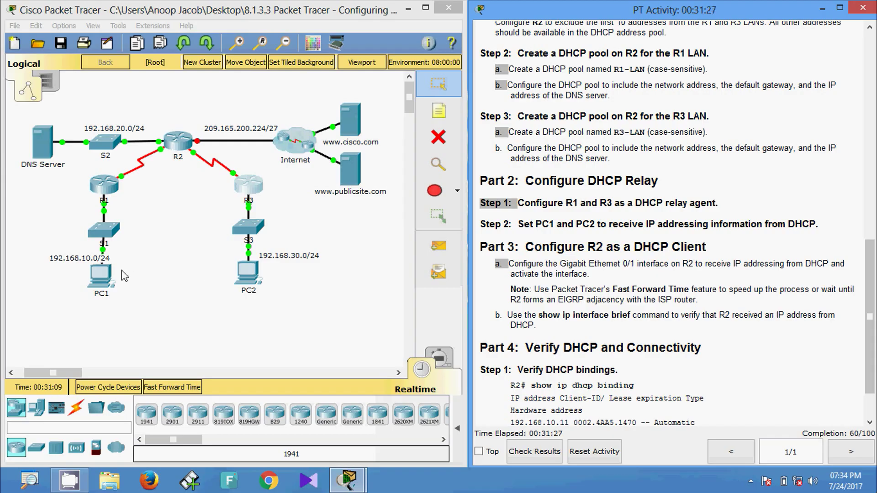
Set PC1's IPv4 configuration to DHCP and close its window once the address is assigned.
left_click(102, 276)
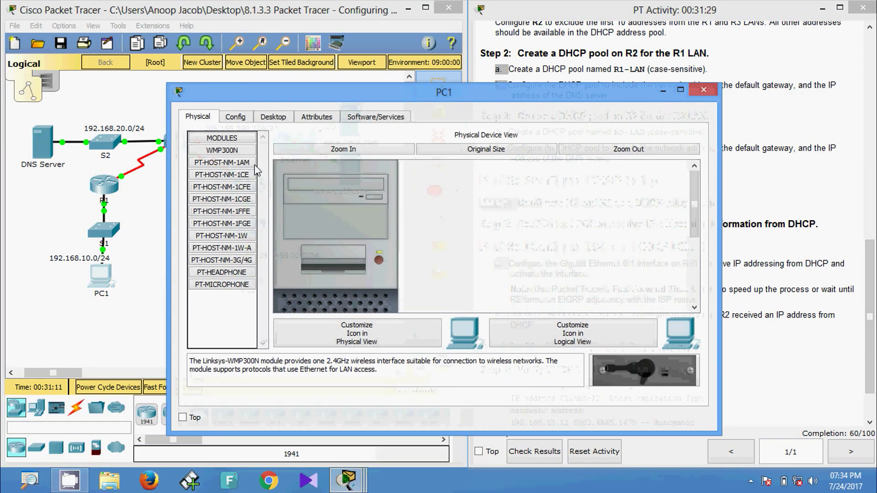
left_click(268, 117)
left_click(247, 169)
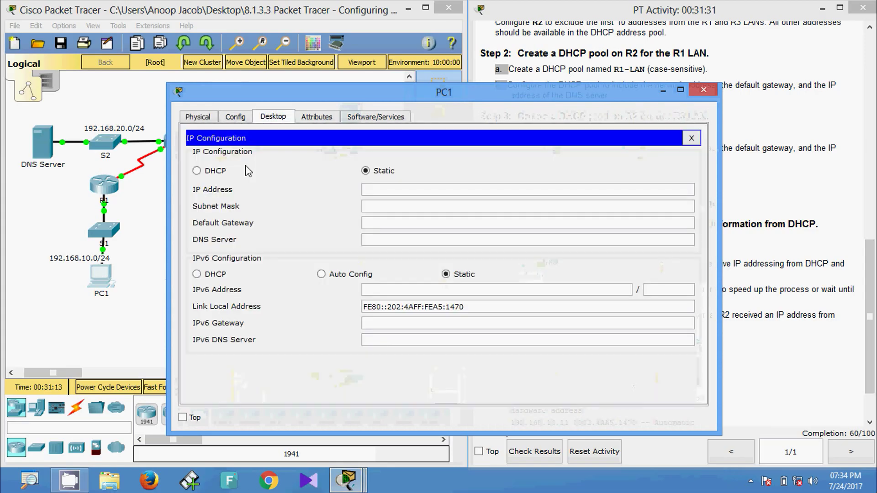
left_click(211, 175)
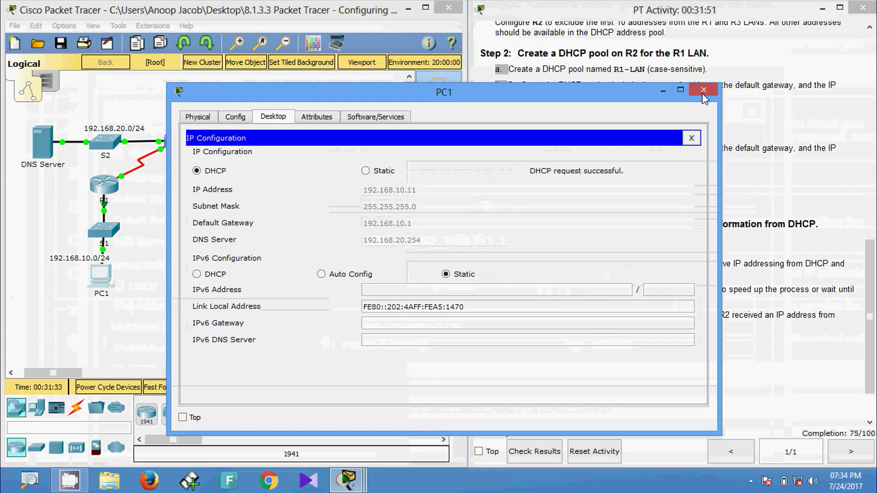
left_click(704, 89)
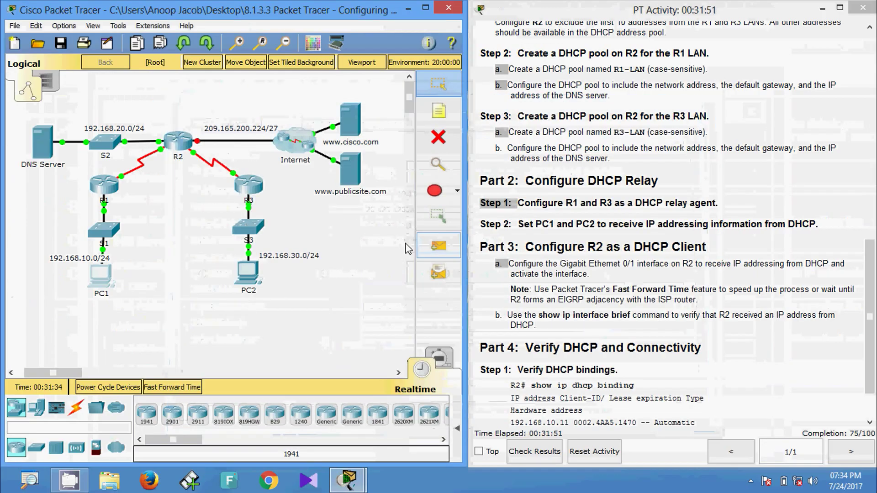
Set PC2's IPv4 configuration to DHCP.
left_click(259, 284)
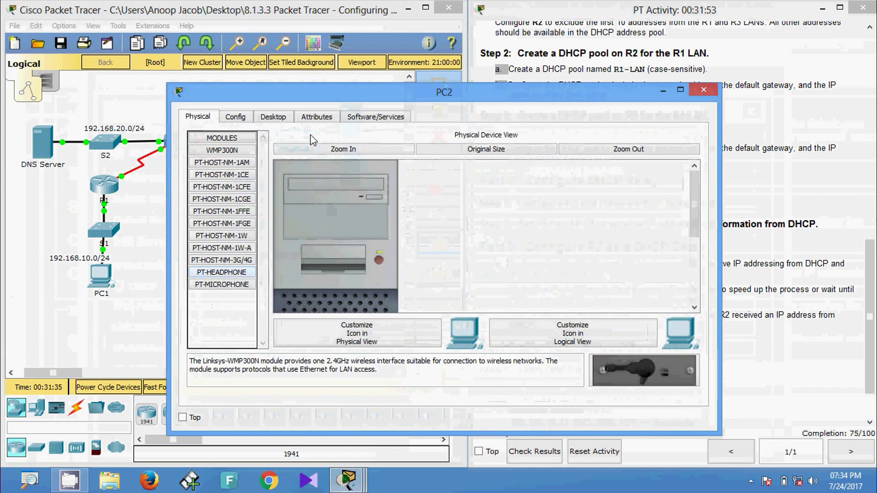
left_click(273, 116)
left_click(251, 174)
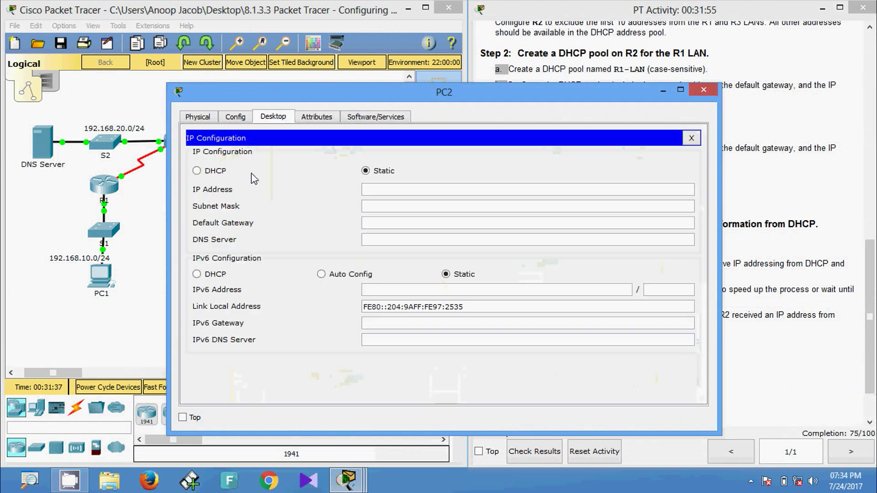
left_click(199, 172)
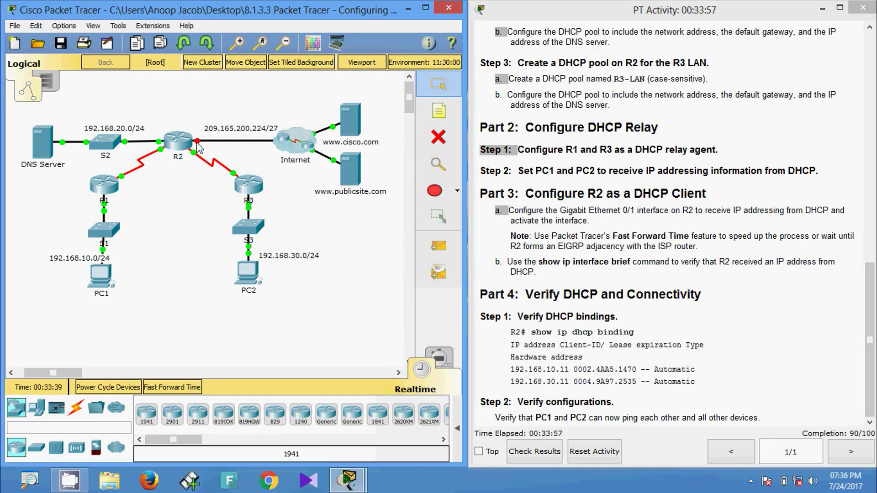
Open R2's command line, enter privileged mode and switch to global configuration mode.
mouse_move(199, 146)
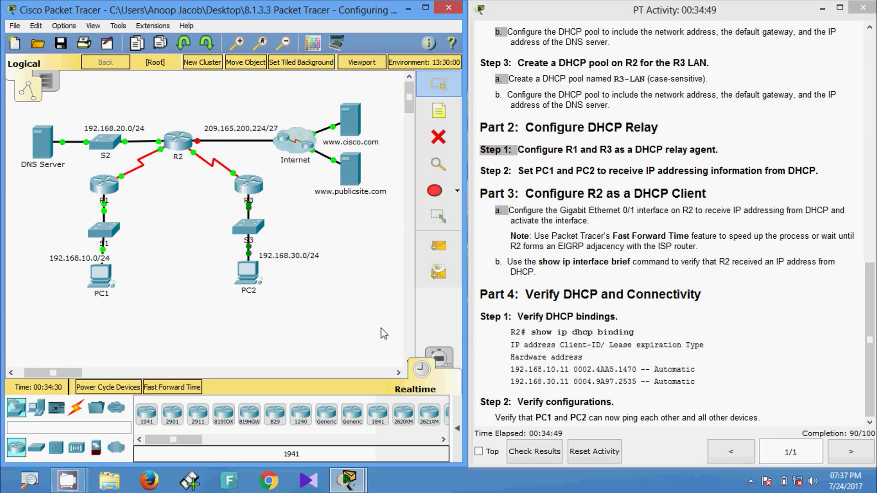
left_click(178, 142)
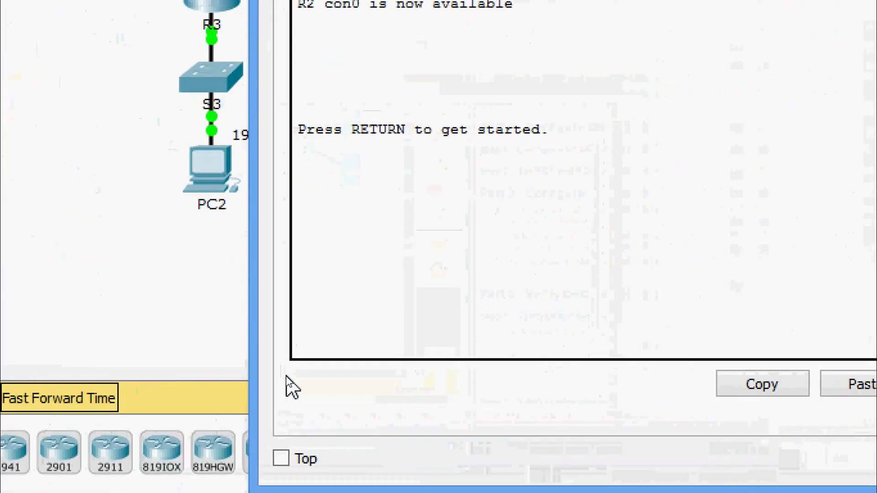
key("Return")
key("Return")
type("ena")
key("Tab")
key("Return")
type("conf t")
key("Return")
Enter interface configuration mode for GigabitEthernet 0/1 on R2.
type("inter")
key("Tab")
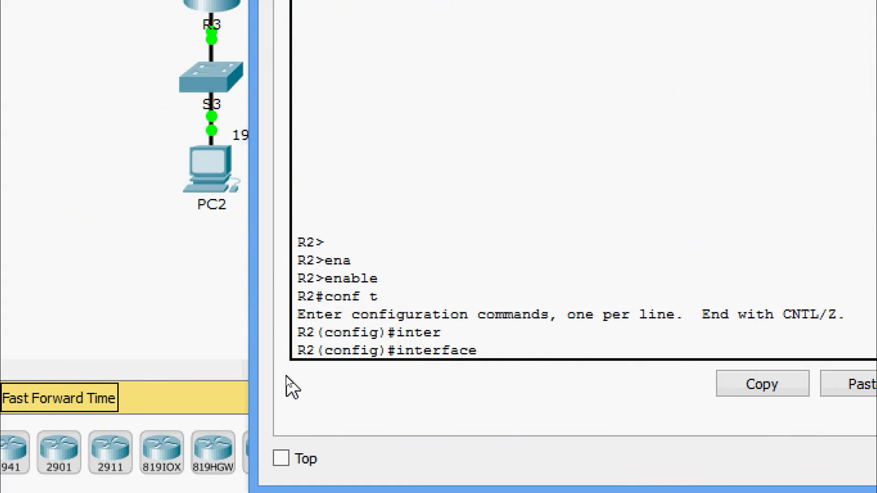
type("g")
key("Tab")
type("0/1")
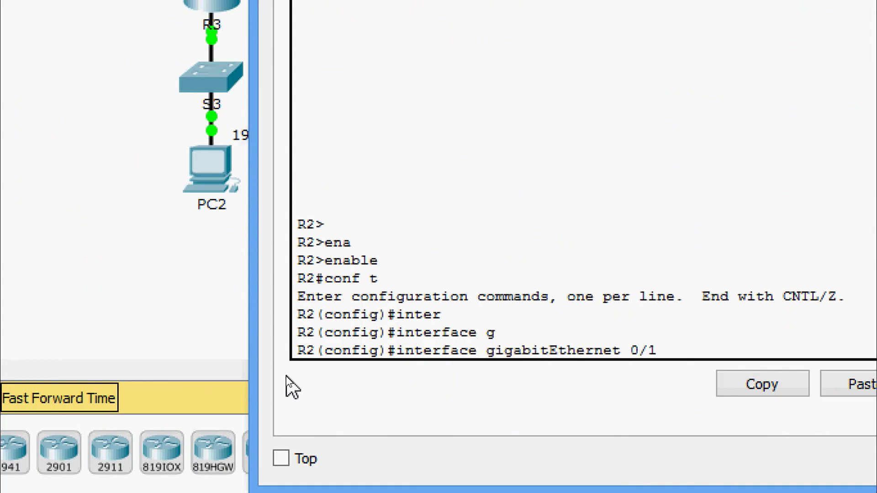
key("Return")
Configure R2's GigabitEthernet 0/1 interface to obtain its IP address with ip address dhcp.
type("i")
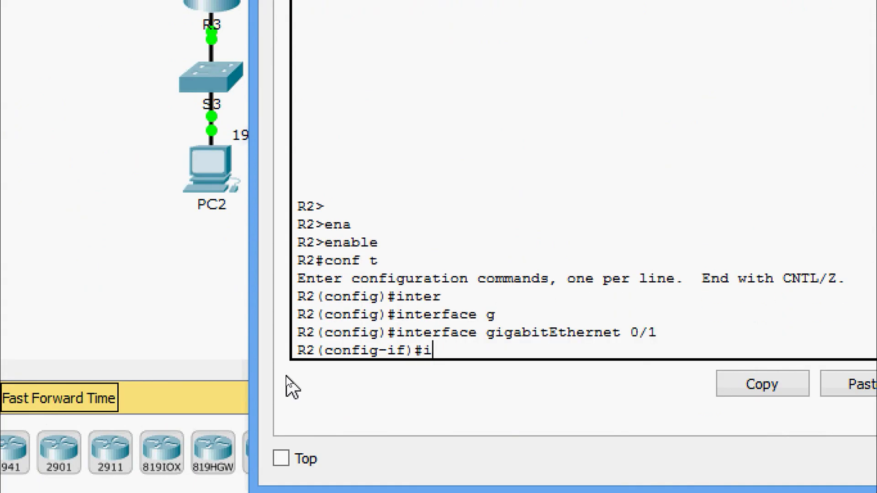
type("p ad")
key("Tab")
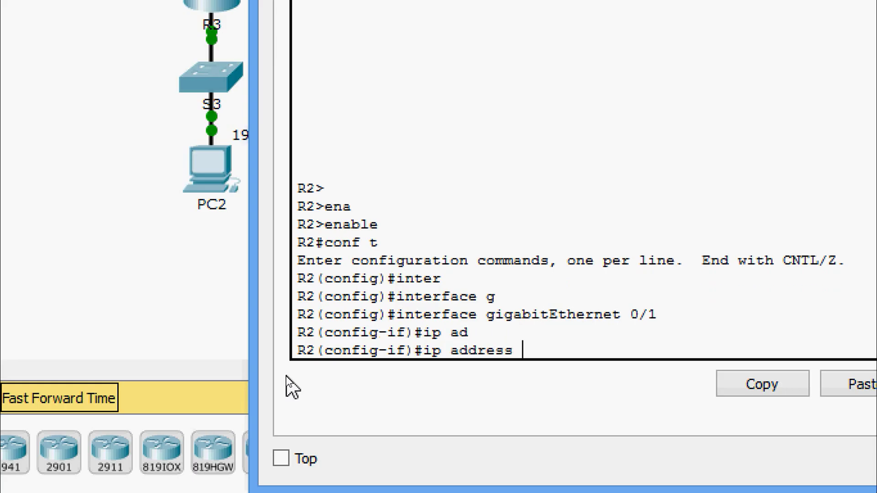
type("dh")
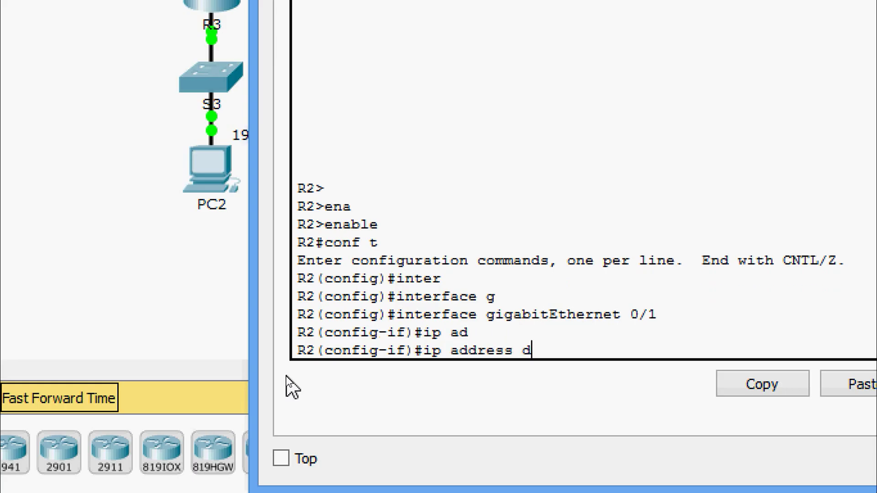
key("Tab")
key("Return")
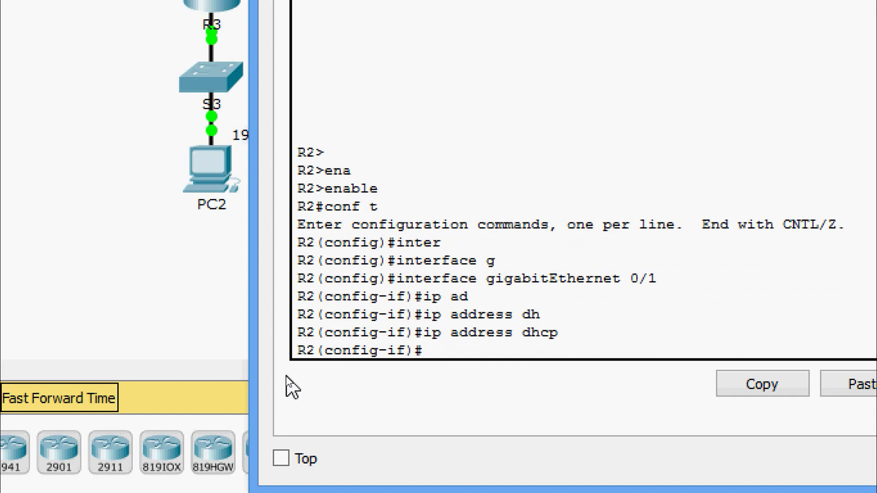
Activate R2's GigabitEthernet 0/1 interface with no shutdown and examine the EIGRP neighbor message.
type("no shut")
key("Tab")
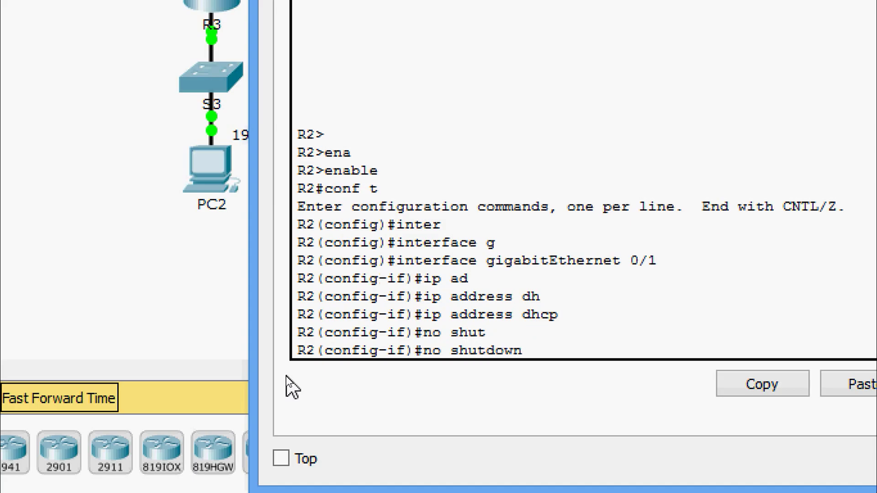
key("Return")
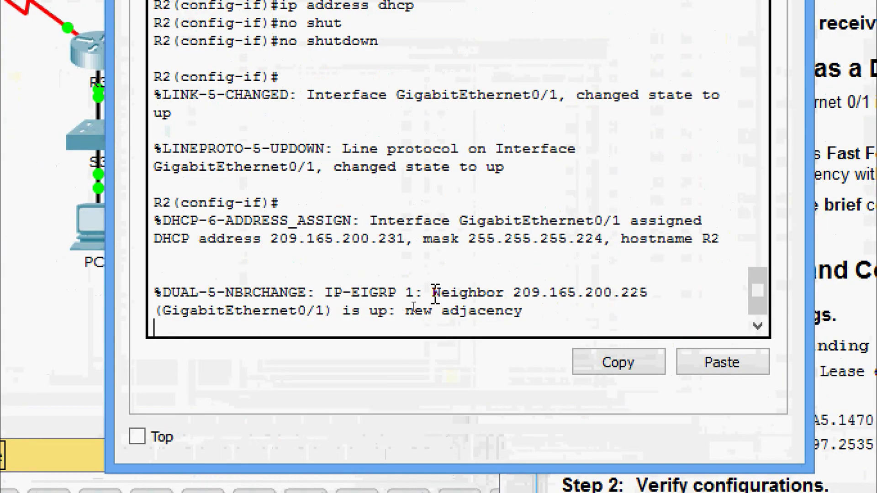
left_click_drag(406, 315, 321, 287)
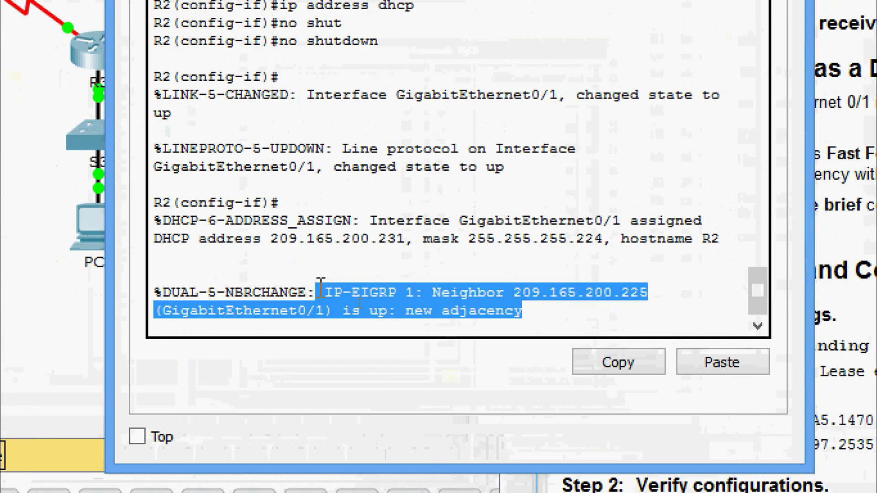
left_click(320, 288)
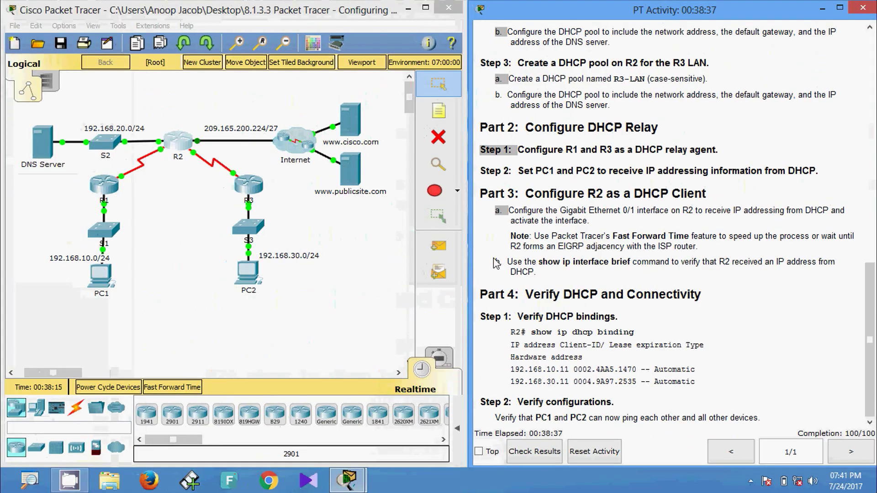
Reopen R2's command line and exit interface configuration to privileged mode.
left_click(185, 148)
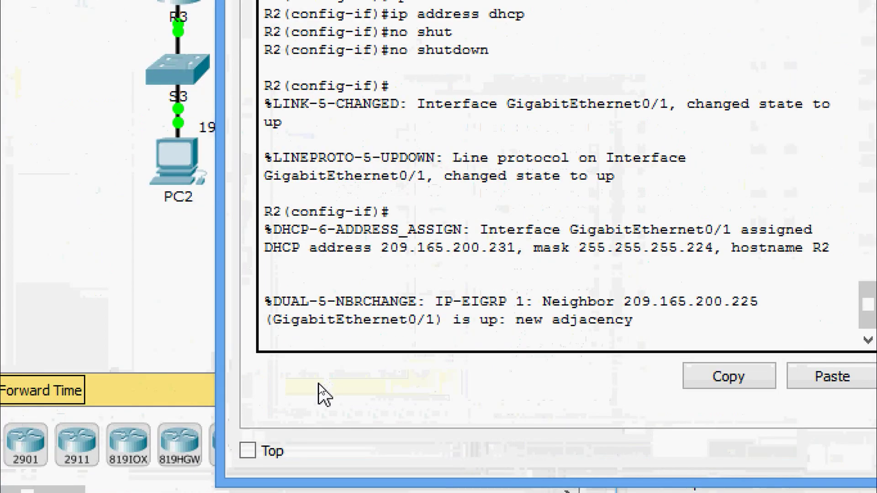
key("Return")
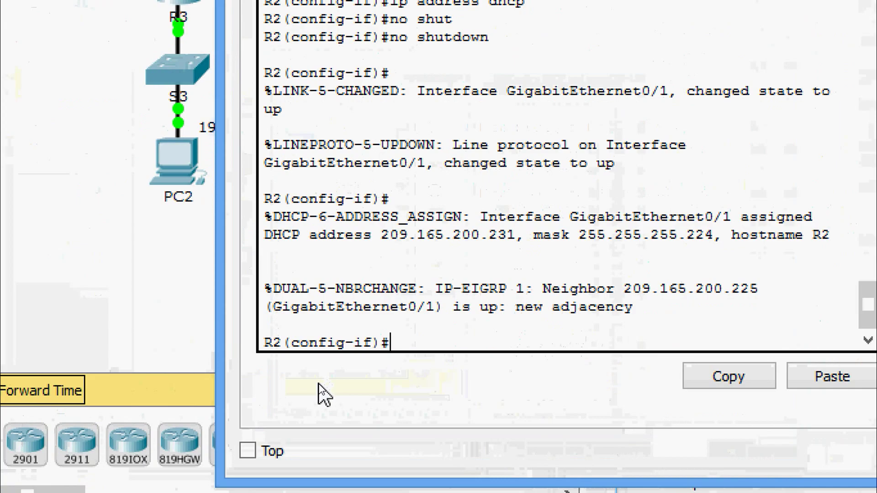
key("ctrl+z")
key("Return")
Run show ip interface brief on R2.
type("sh")
key("Tab")
type("ip intefr")
key("Tab")
type("b")
key("Tab")
key("BackSpace")
key("BackSpace")
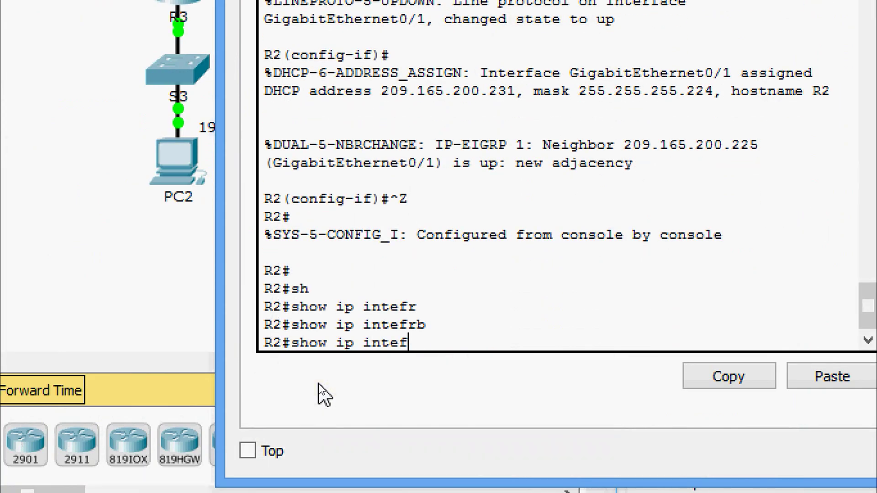
key("Tab")
key("Tab")
type("b")
key("Tab")
key("Return")
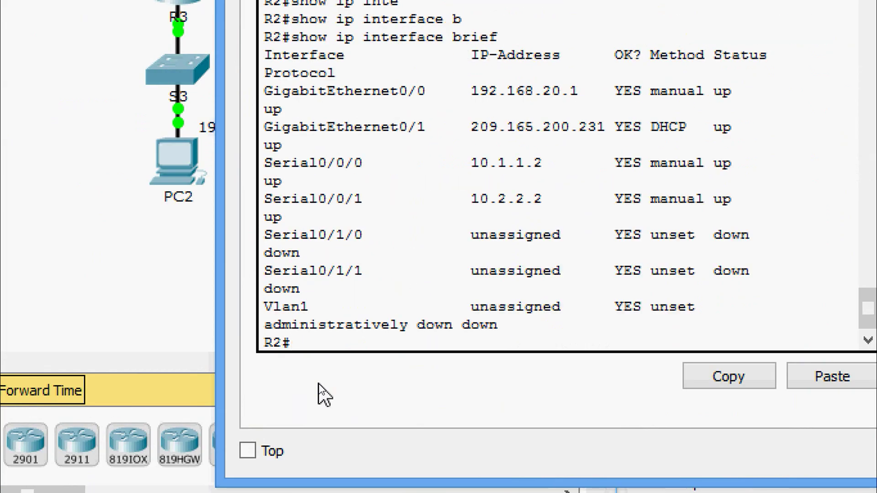
Check the IP address and assignment method on the GigabitEthernet0/1 line of the interface summary.
left_click_drag(265, 127, 688, 128)
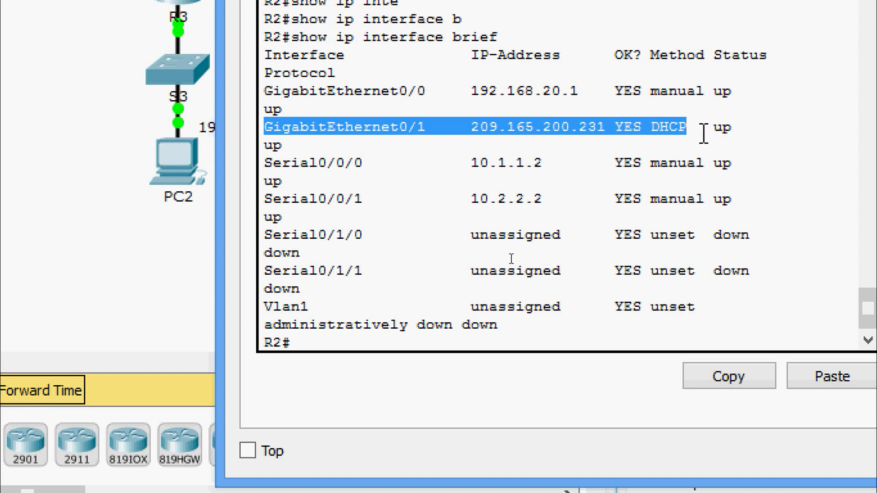
left_click(482, 127)
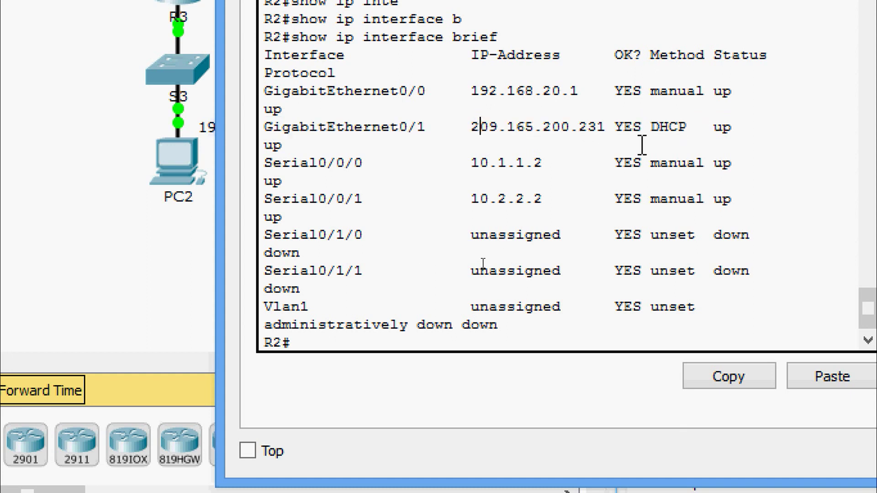
left_click_drag(651, 127, 695, 128)
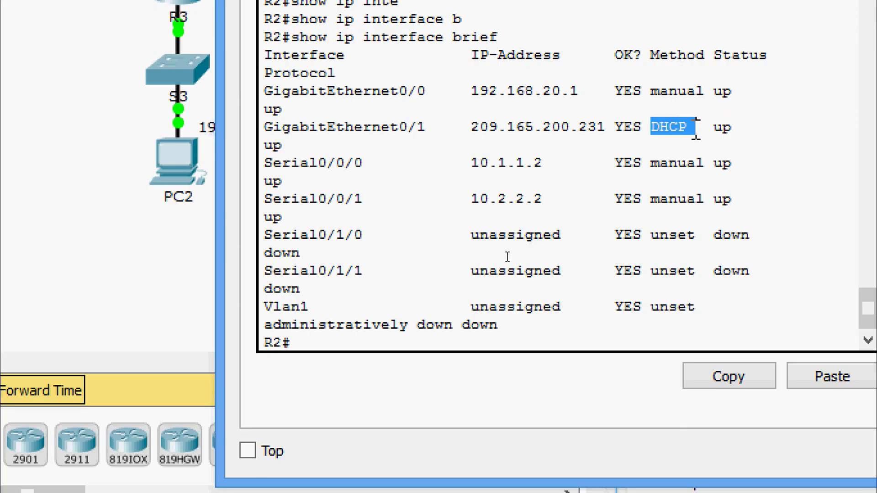
left_click(695, 130)
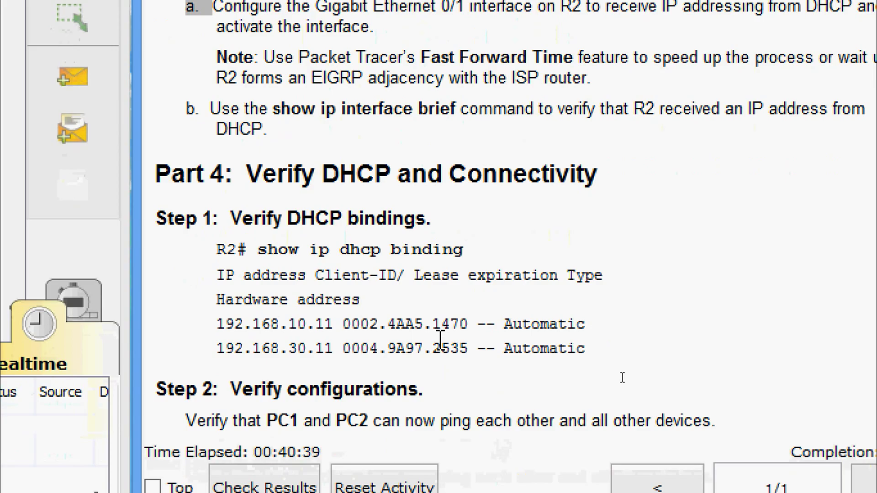
Review the expected bindings in the activity instructions and run show ip dhcp binding on R2.
left_click_drag(216, 325, 581, 371)
left_click(550, 396)
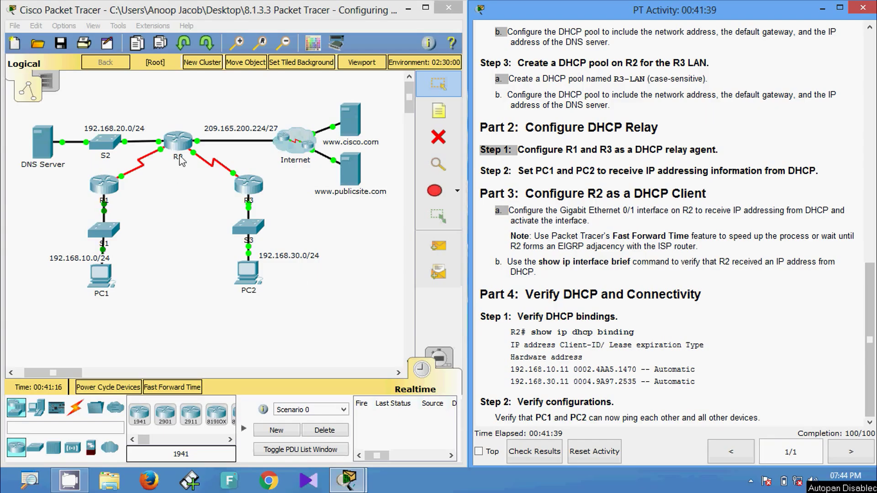
left_click(181, 147)
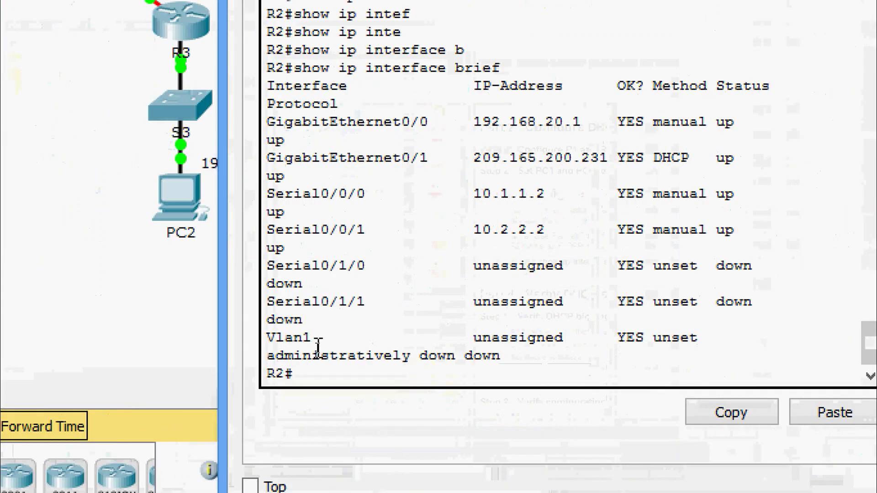
key("Return")
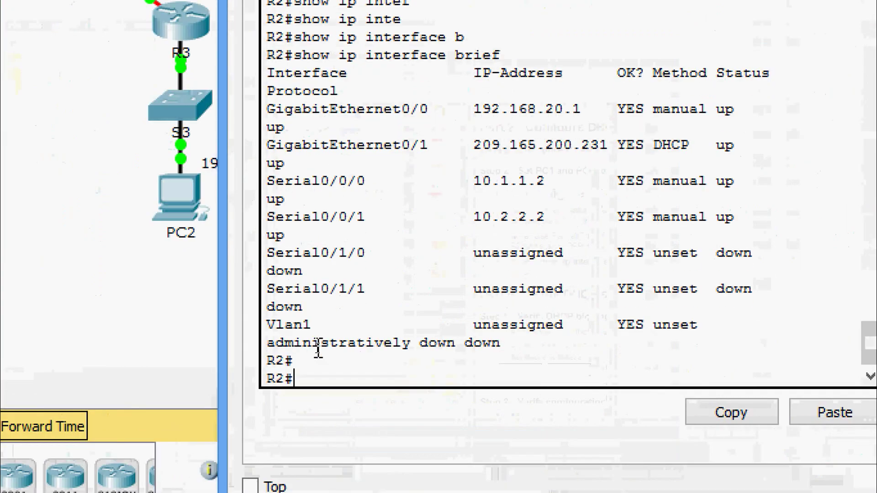
type("sh")
key("Tab")
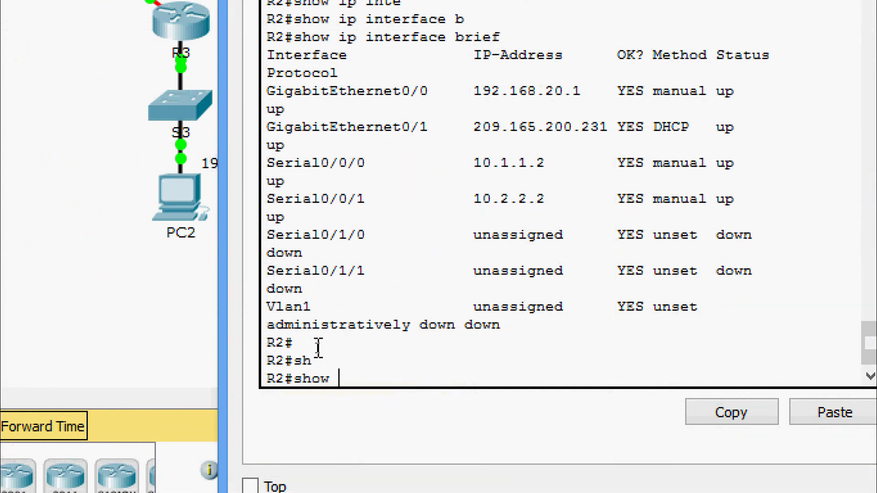
type("ip dh")
key("Tab")
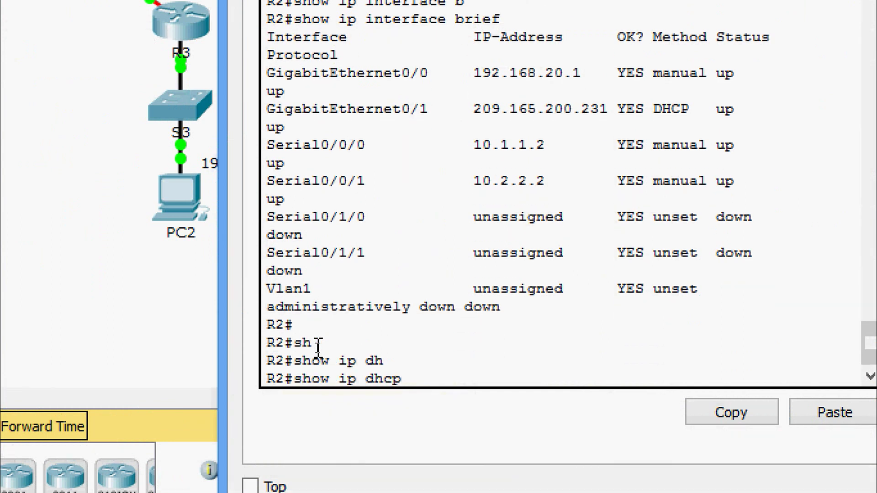
type("bi")
key("Tab")
key("Return")
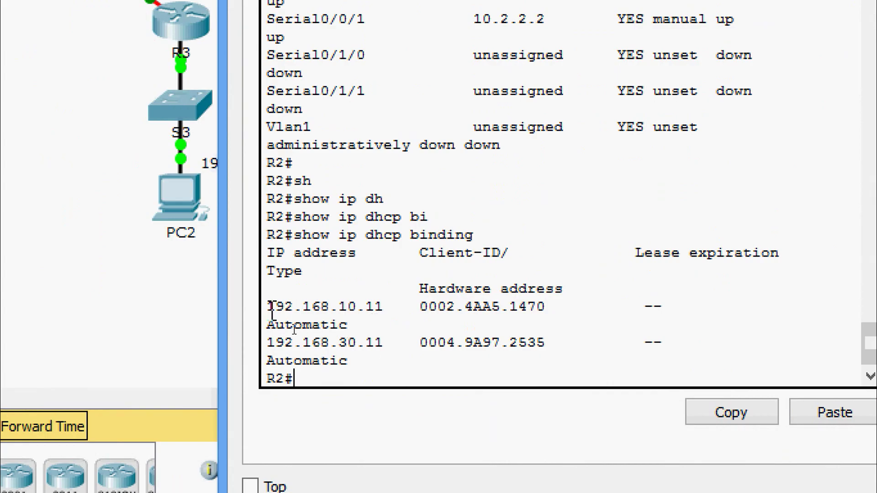
Examine the IP and hardware addresses of both entries in R2's DHCP binding table.
left_click_drag(268, 307, 549, 310)
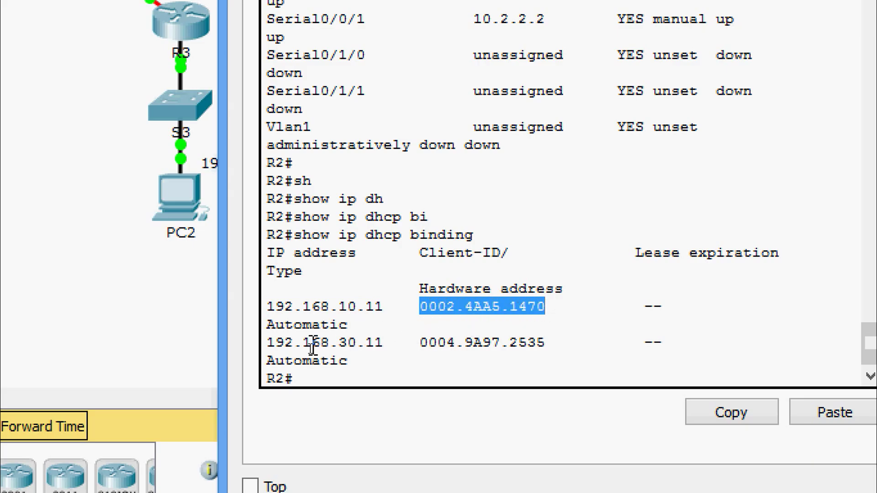
left_click_drag(265, 342, 546, 344)
left_click(550, 345)
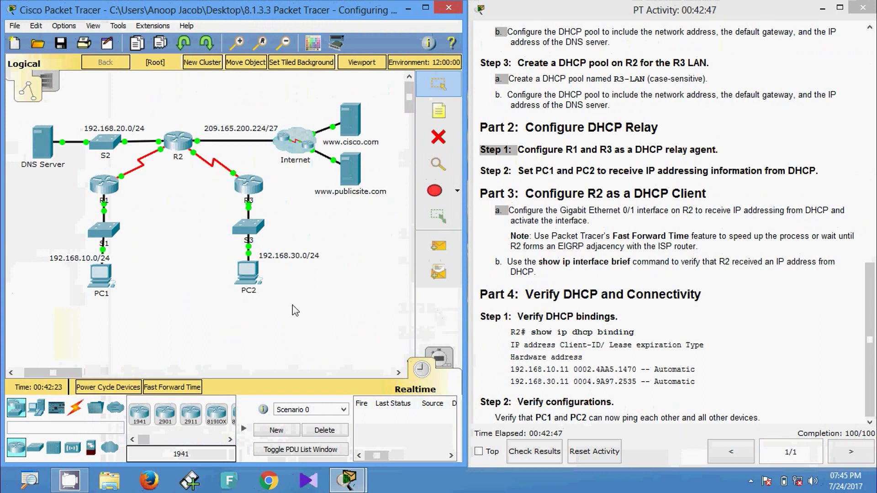
Return the instructions to the addressing table and copy PC1's IP address from its Command Prompt.
left_click_drag(868, 368, 870, 139)
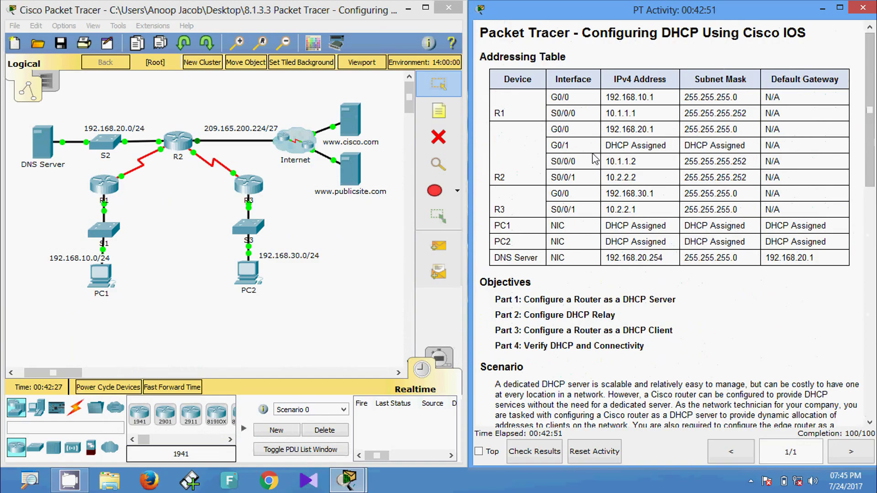
left_click_drag(101, 274, 267, 260)
left_click(268, 256)
left_click(100, 274)
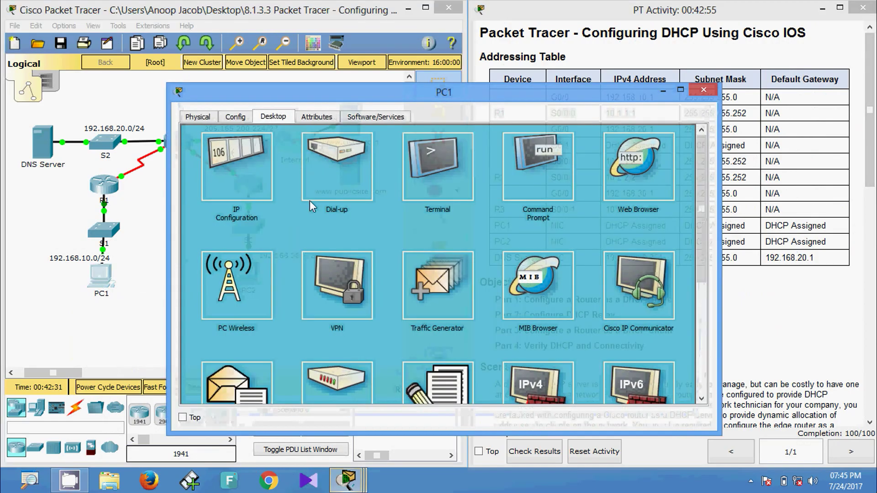
left_click(533, 170)
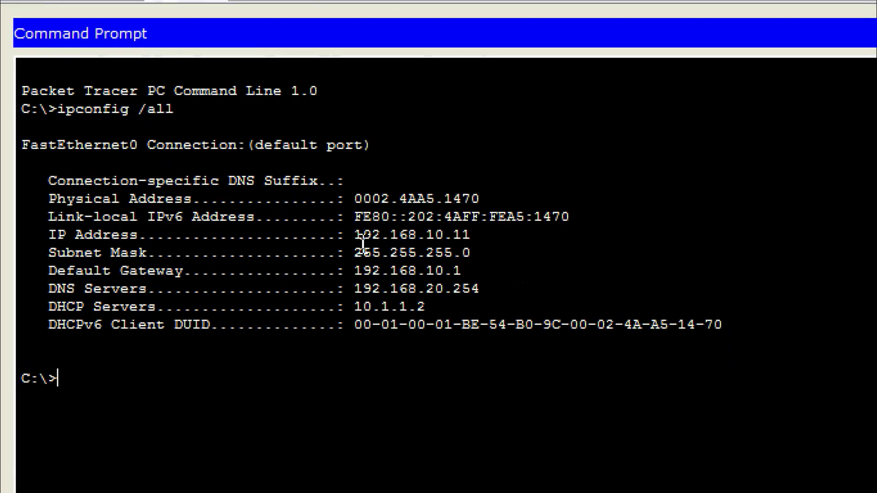
left_click_drag(354, 235, 475, 228)
right_click(475, 231)
left_click(493, 246)
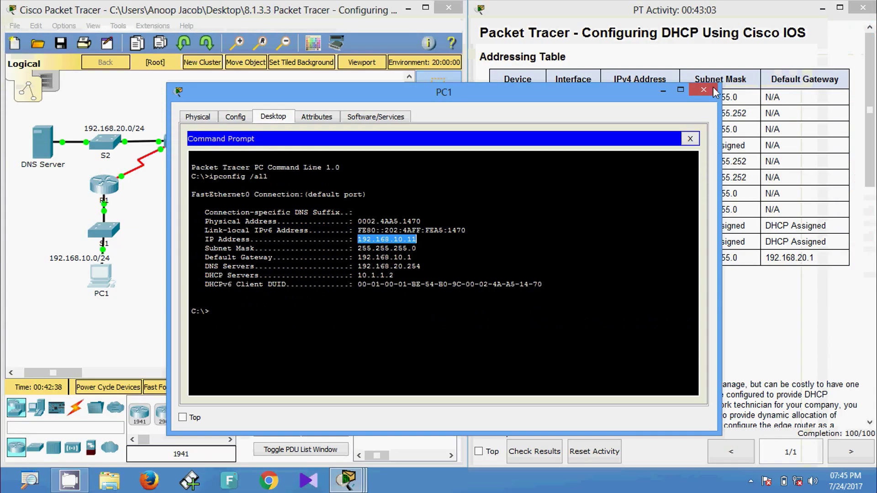
Close PC1's window and ping PC1 at 192.168.10.11 from PC2's Command Prompt.
left_click(715, 93)
left_click(248, 274)
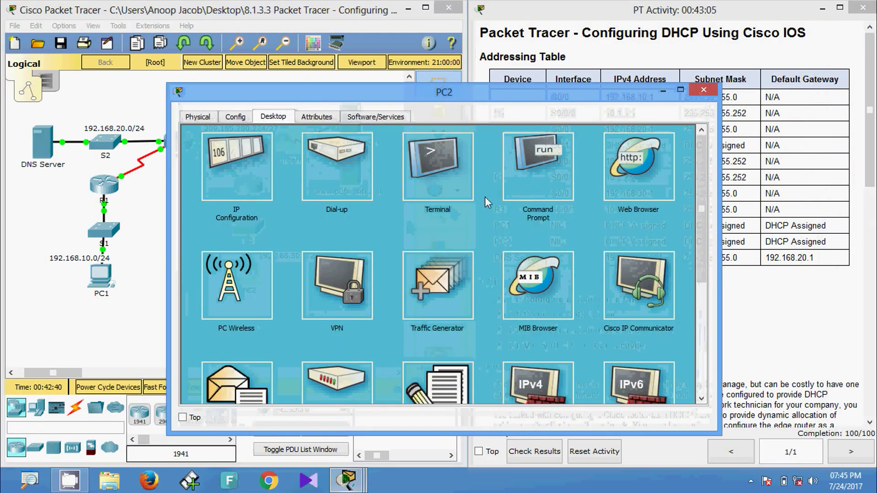
left_click(517, 183)
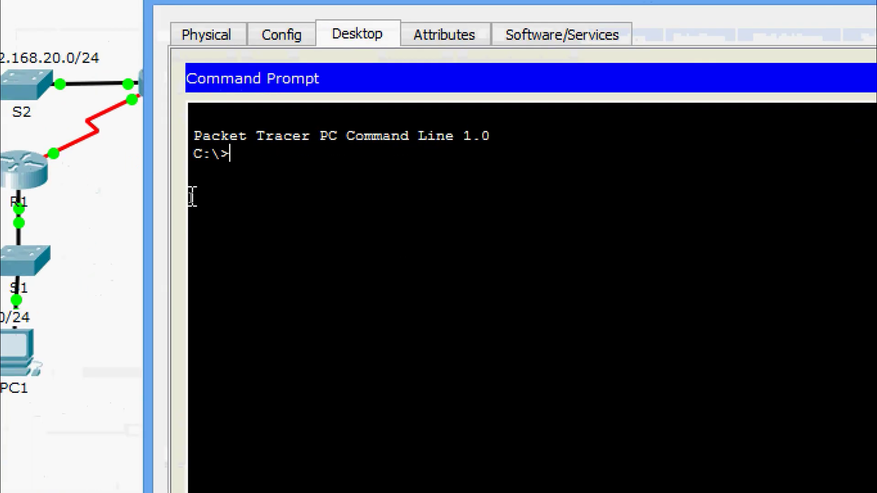
type("ping")
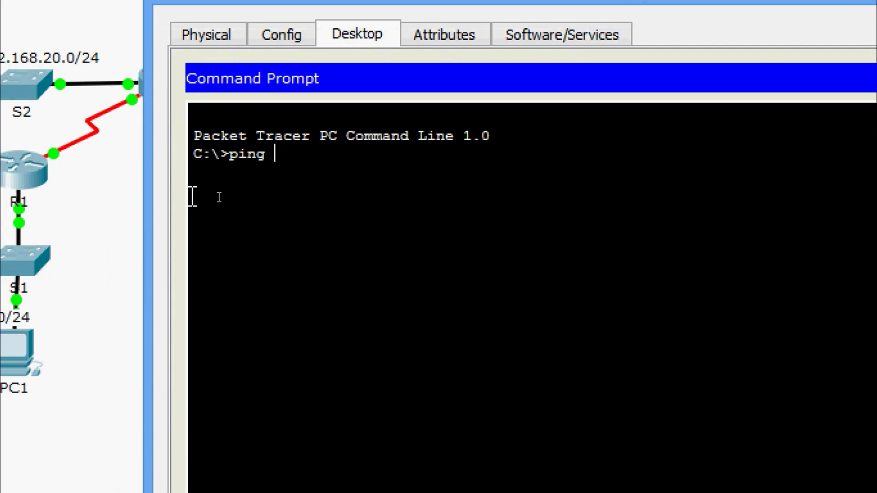
right_click(283, 162)
left_click(303, 202)
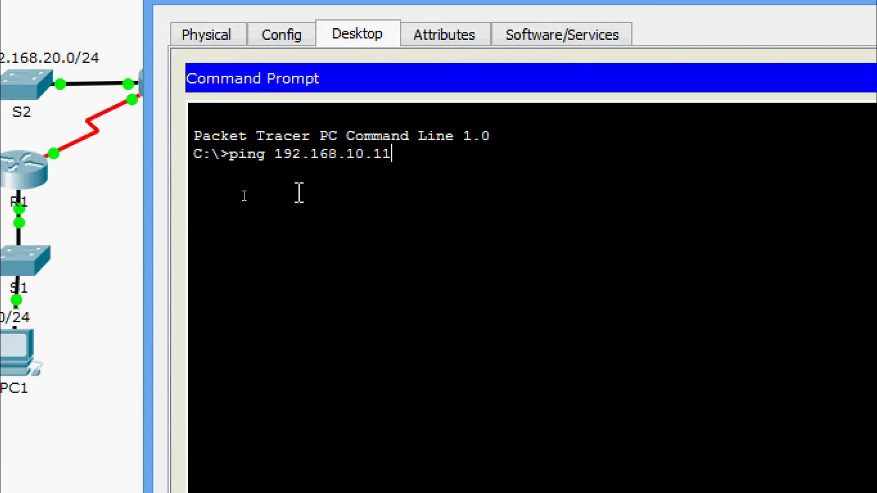
key("Return")
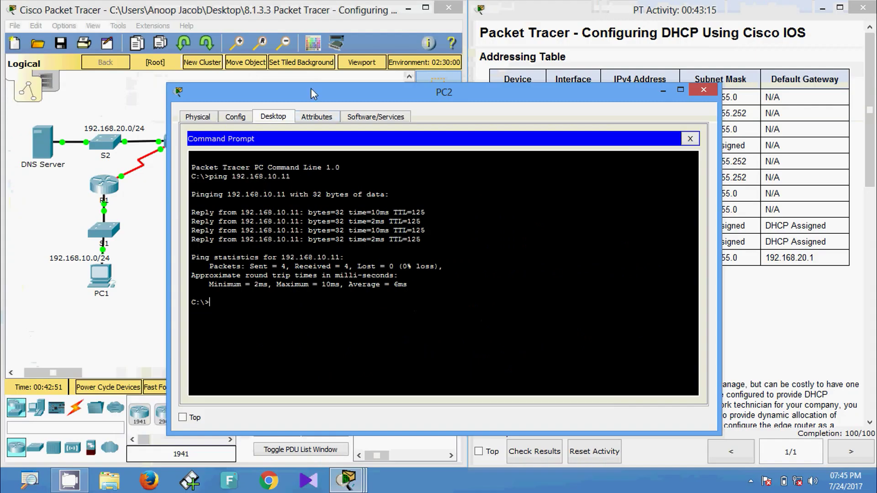
Move PC2's window off the addressing table and copy the DNS Server's IPv4 address, 192.168.20.254.
left_click_drag(319, 99, 202, 178)
left_click_drag(480, 182, 393, 163)
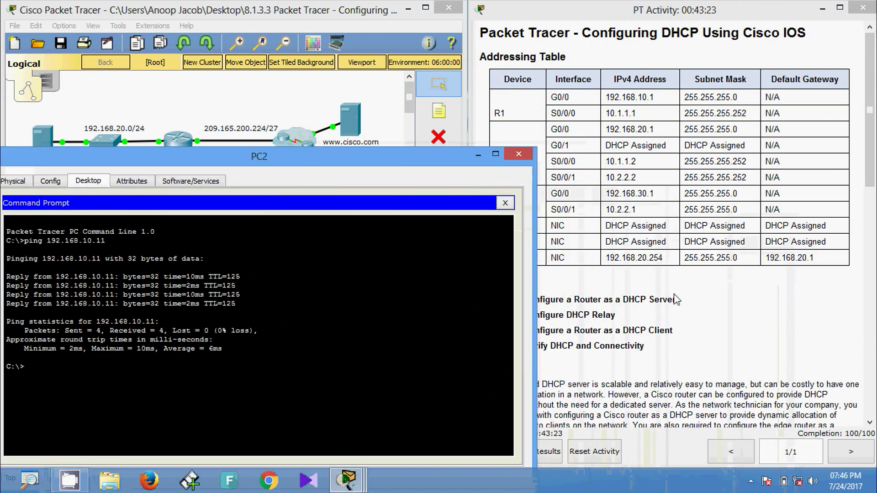
left_click(638, 259)
left_click_drag(606, 258, 664, 256)
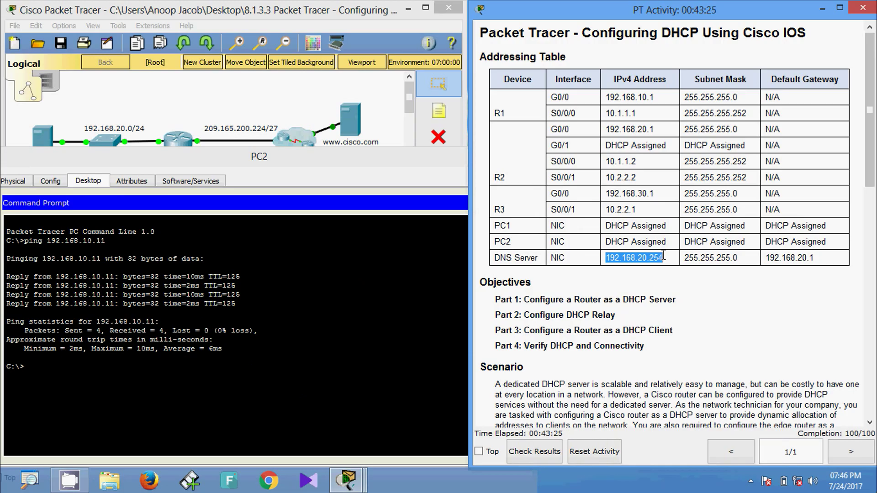
Ping the DNS Server at 192.168.20.254 from PC2's Command Prompt and close PC2's window.
left_click_drag(301, 172, 520, 135)
left_click_drag(469, 158, 486, 146)
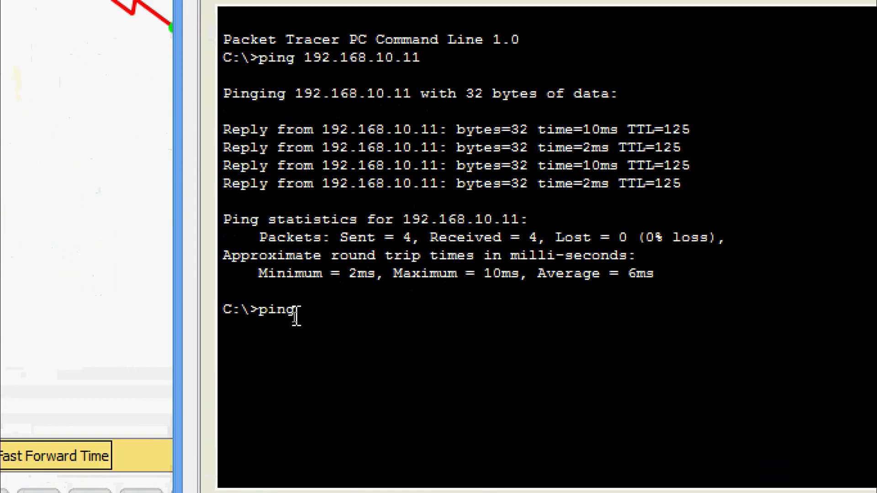
right_click(362, 305)
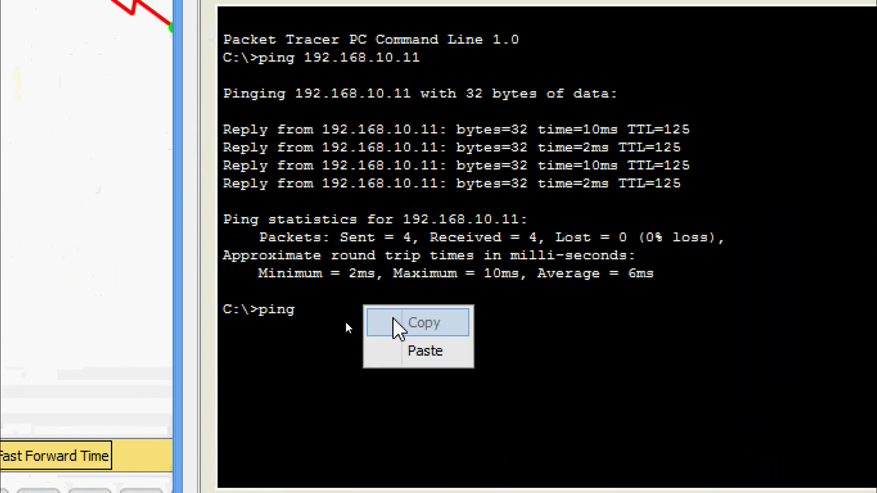
left_click(401, 349)
key("Return")
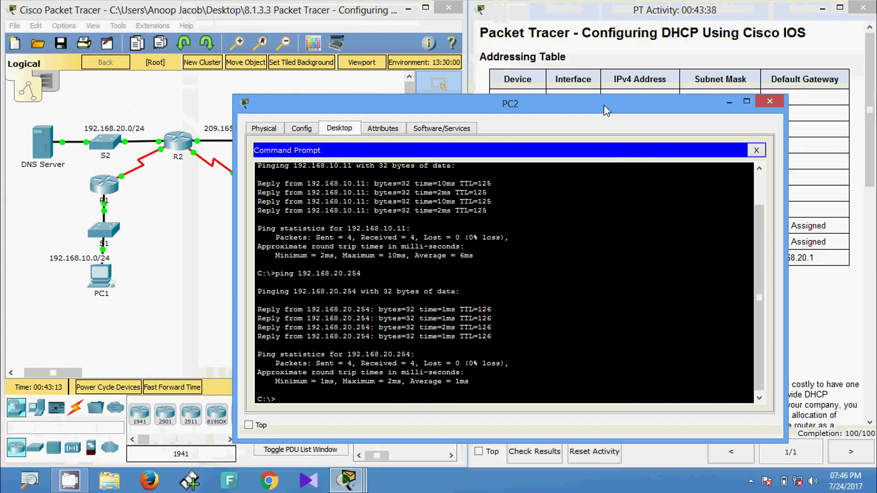
left_click_drag(606, 111, 674, 123)
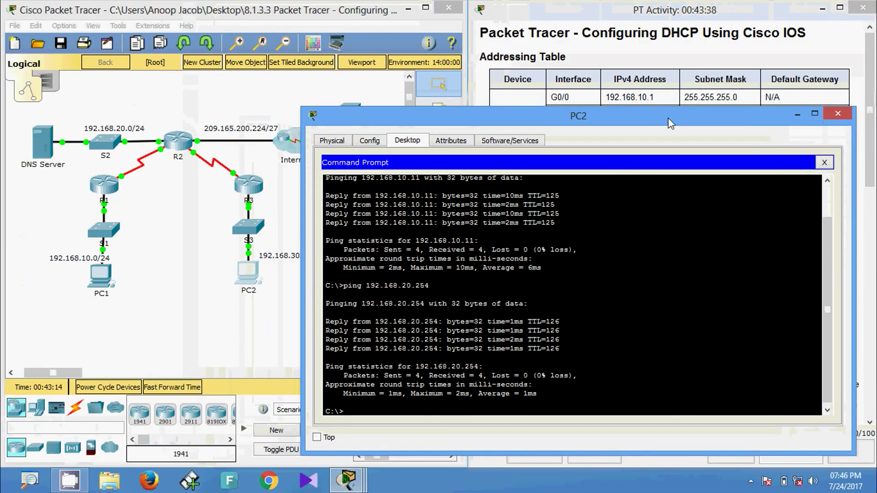
left_click(837, 113)
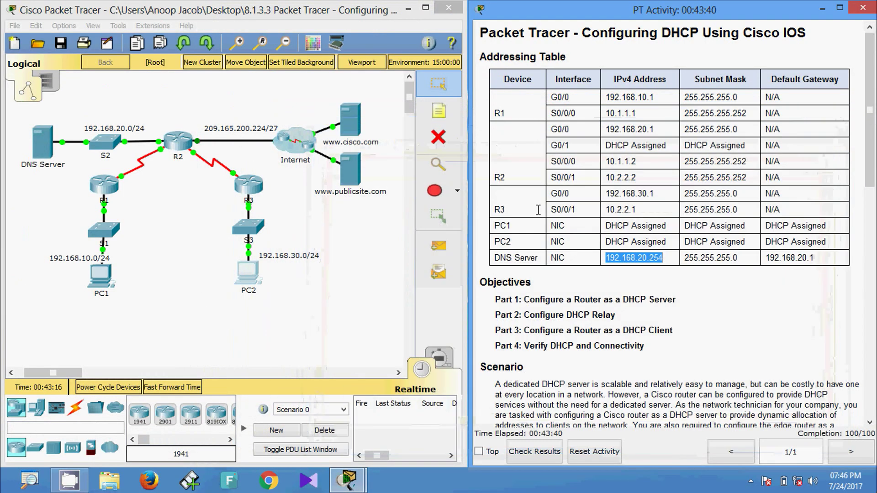
left_click(352, 135)
left_click(310, 117)
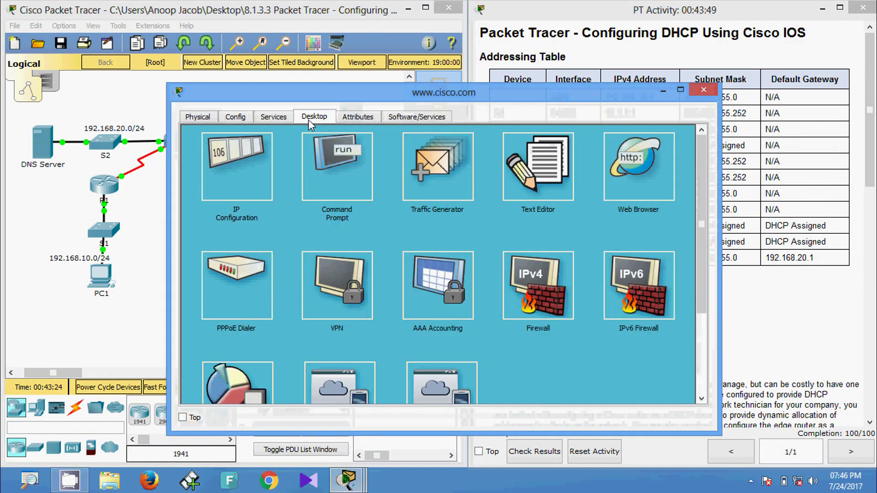
left_click(231, 260)
left_click_drag(426, 205, 319, 202)
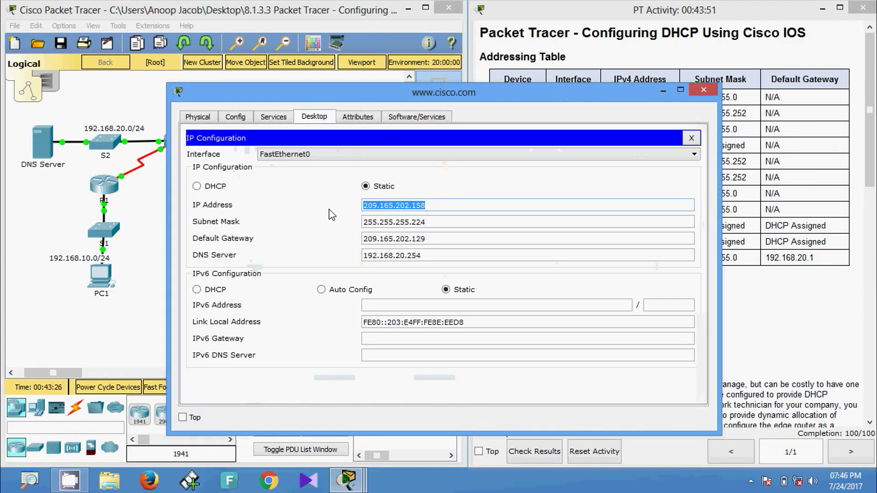
left_click(703, 89)
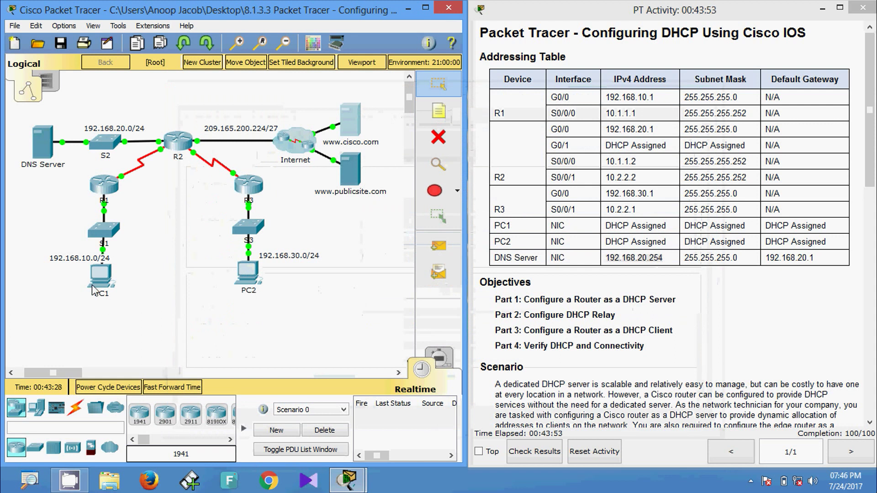
left_click(101, 280)
left_click(514, 182)
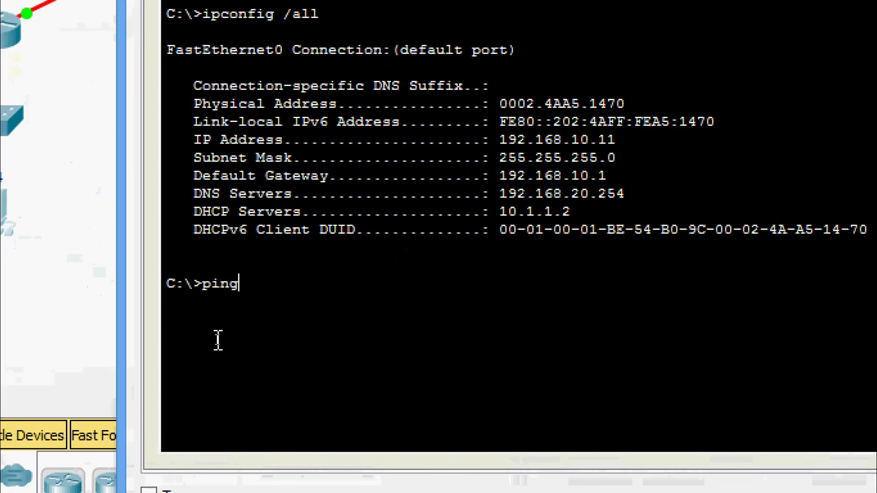
type("ping")
right_click(283, 275)
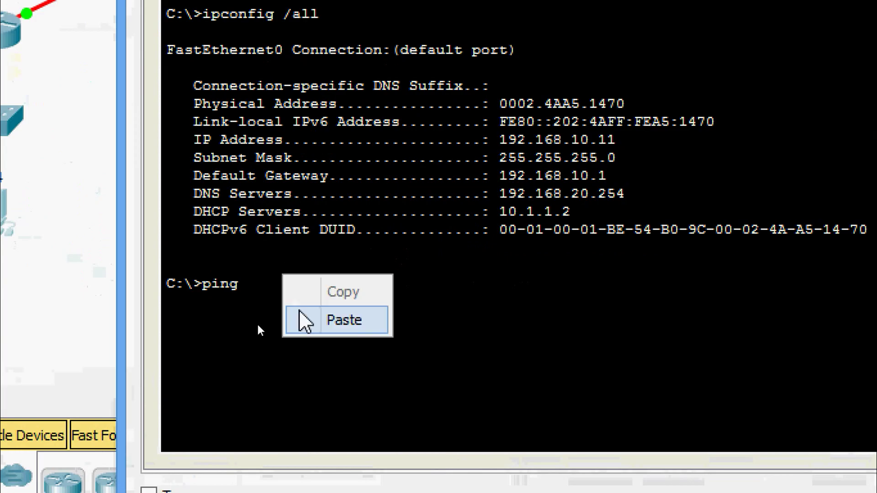
left_click(304, 320)
key("Return")
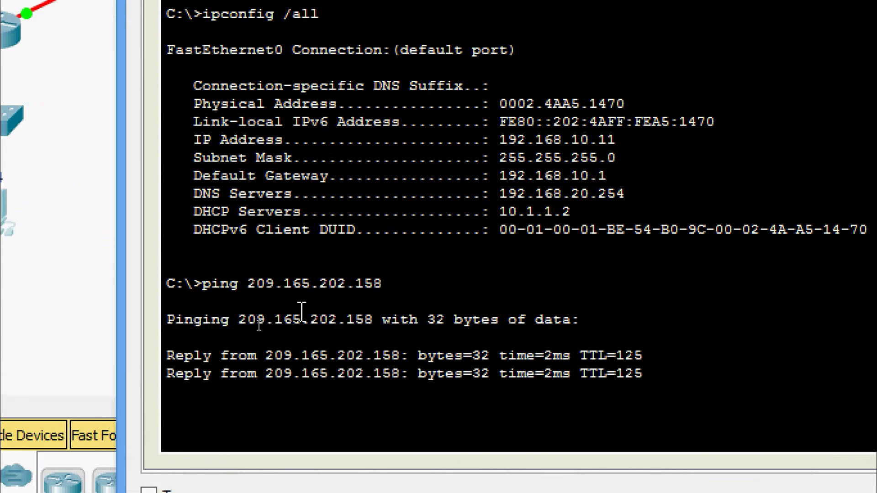